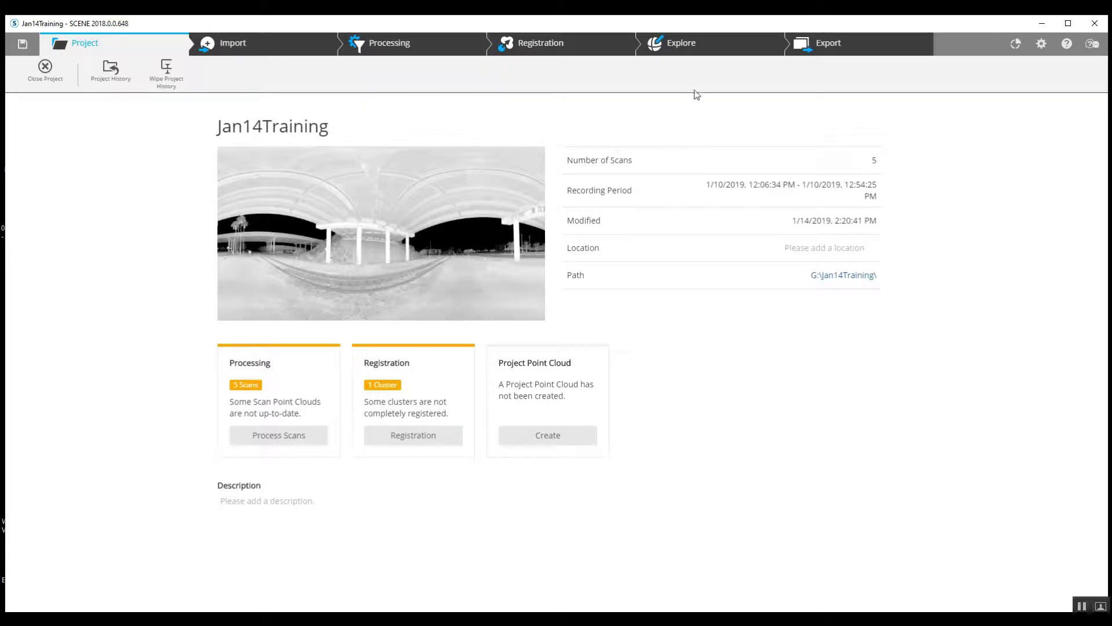
Switch to exploring the scans, close the open Jan14Training 3D view, and lock the ScanManager.
left_click(690, 54)
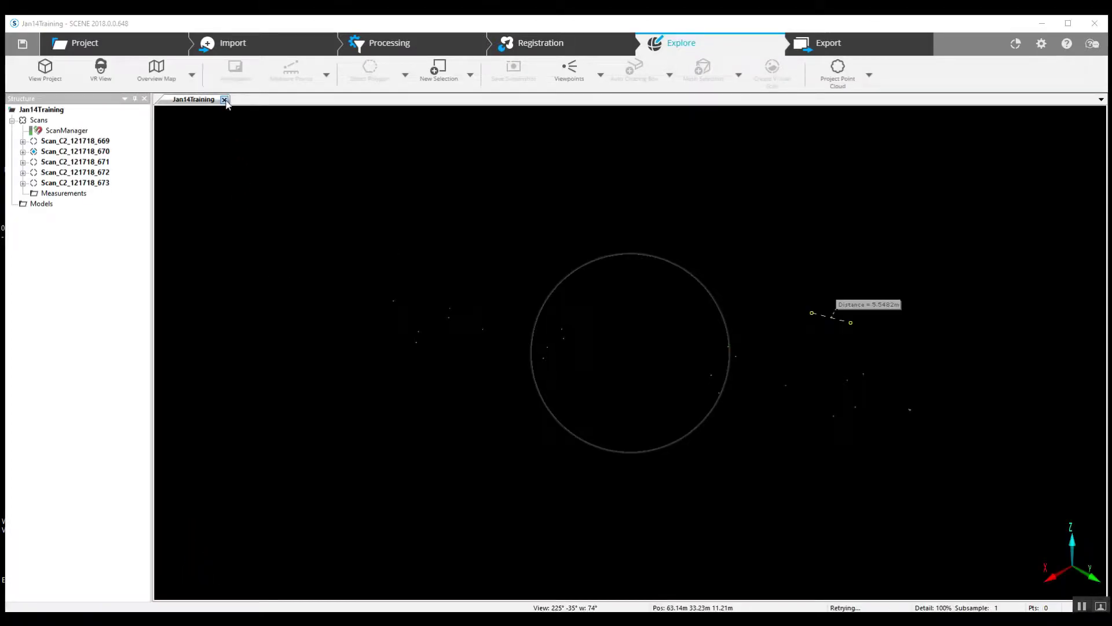
left_click(226, 100)
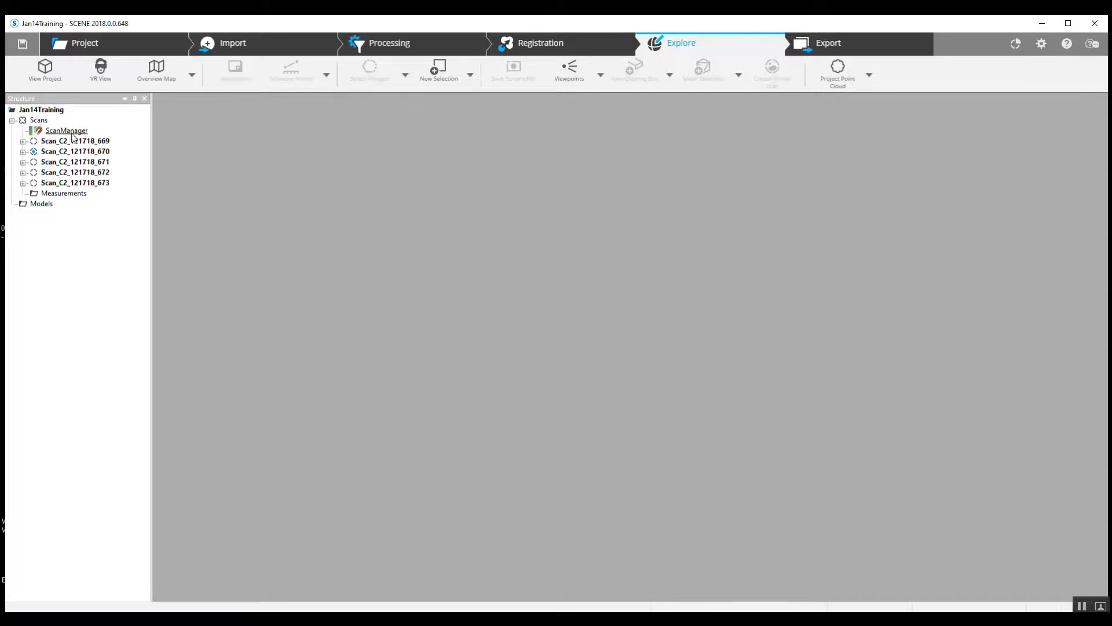
left_click(69, 133)
right_click(69, 133)
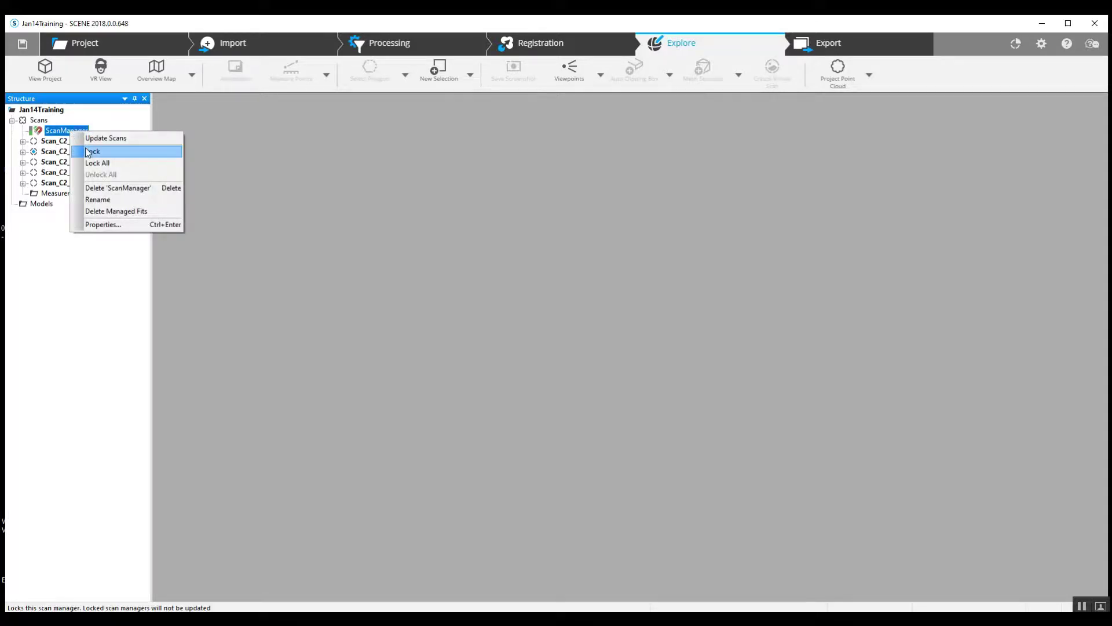
left_click(88, 151)
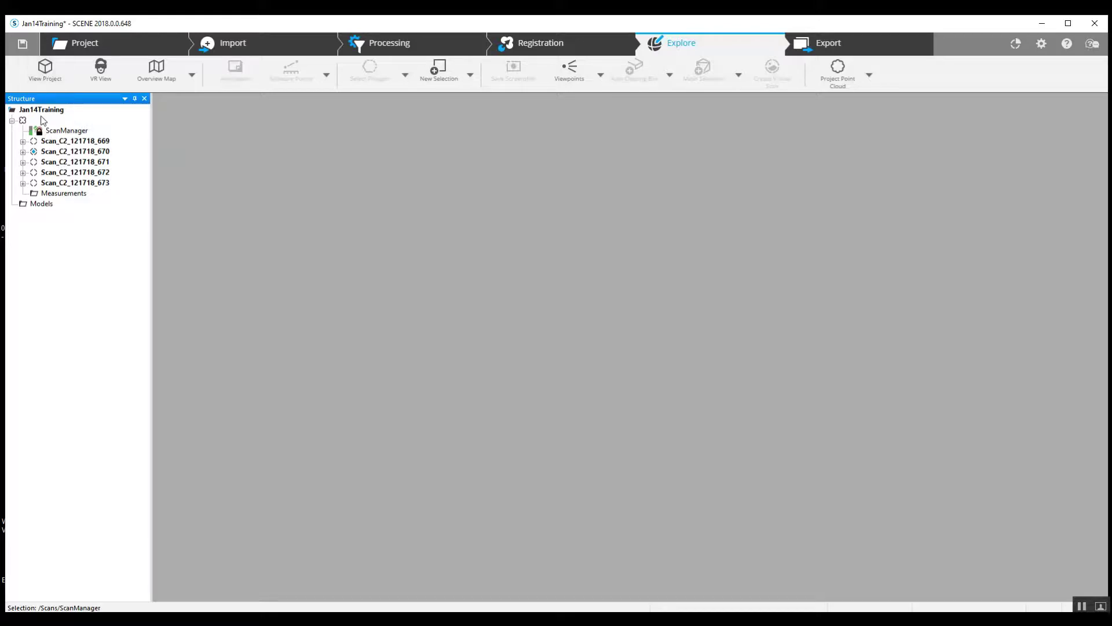
Open scan Scan_C2_121718_669 and bring the tripod with the checkerboard target on the grass into view.
left_click(68, 143)
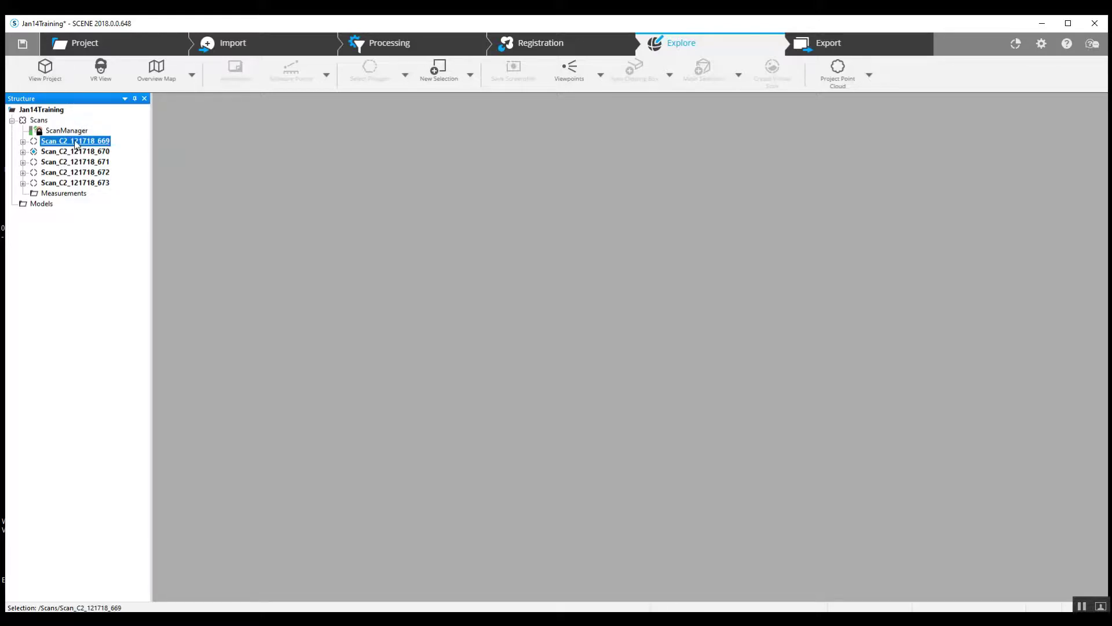
double_click(76, 143)
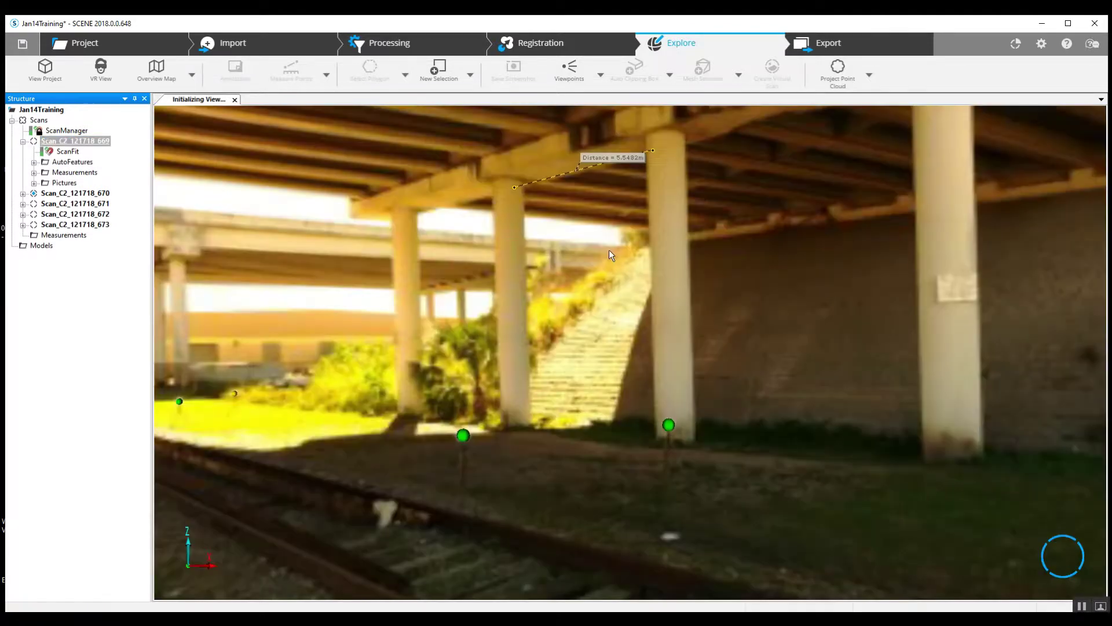
scroll(724, 310, "up", 3)
left_click_drag(656, 307, 849, 294)
left_click_drag(588, 346, 853, 410)
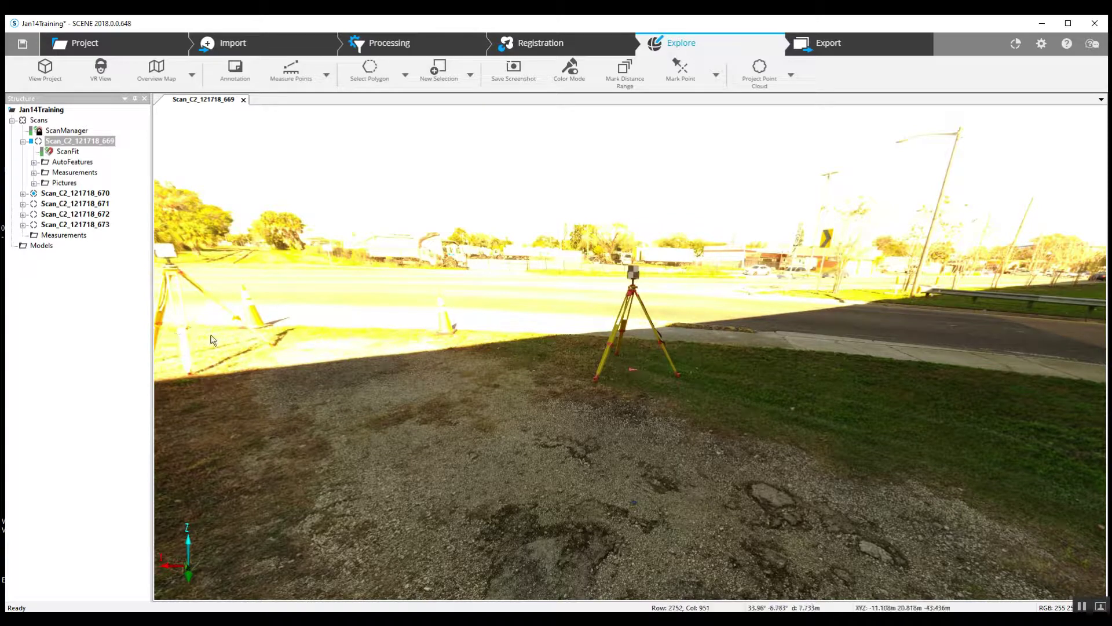
left_click_drag(523, 280, 500, 391)
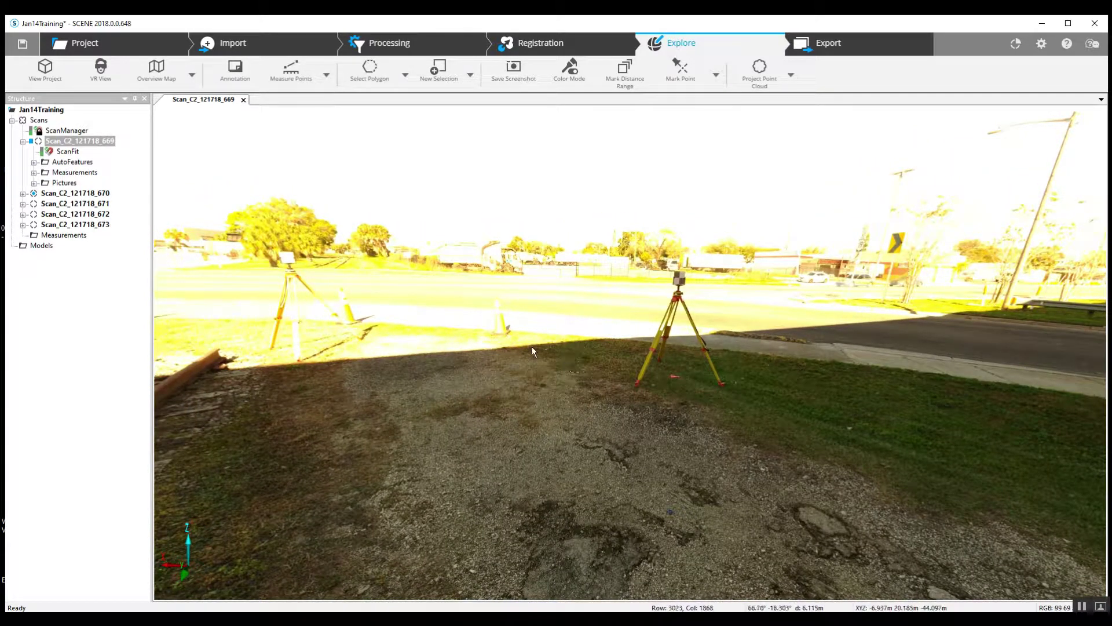
Select a rectangular area around the checkerboard target's tripod and open that selection in a 3D view.
left_click(405, 76)
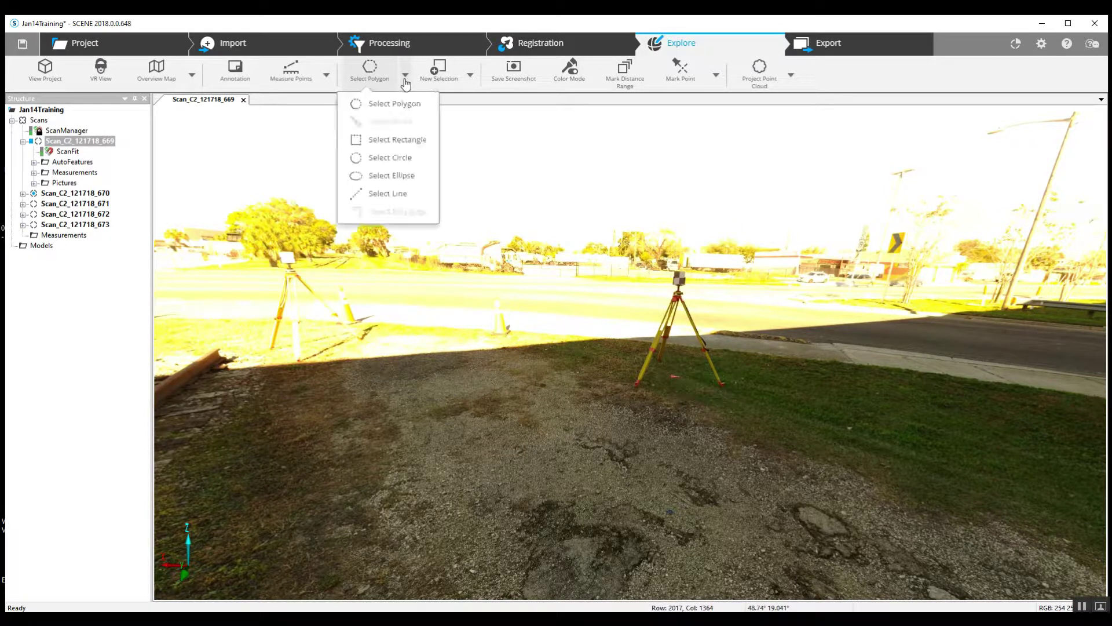
left_click(389, 149)
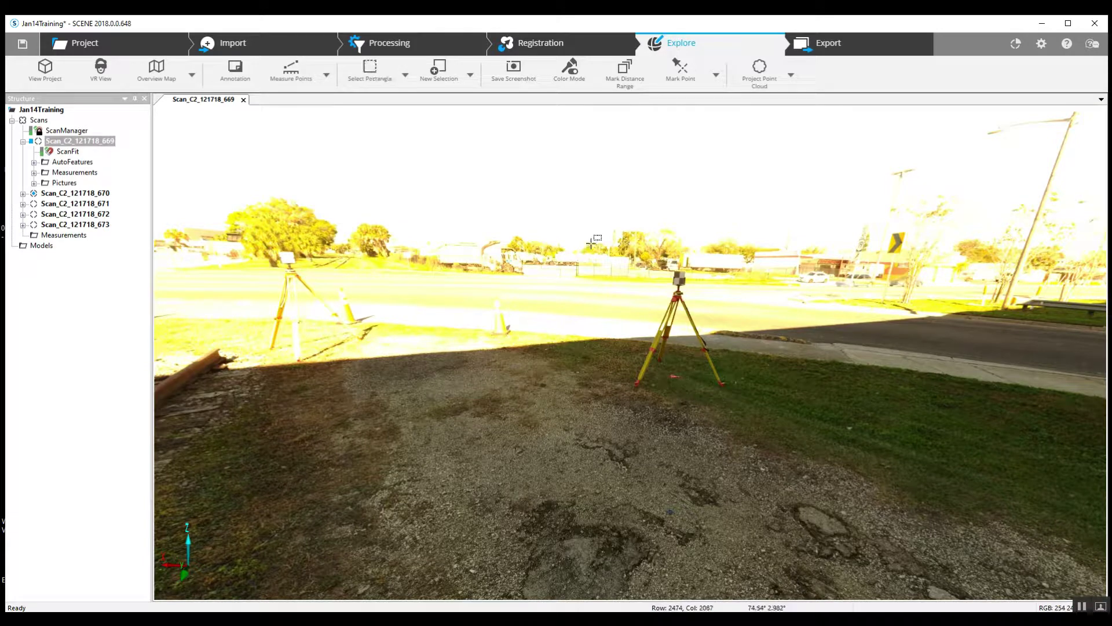
left_click_drag(584, 228, 764, 415)
right_click(711, 304)
mouse_move(725, 313)
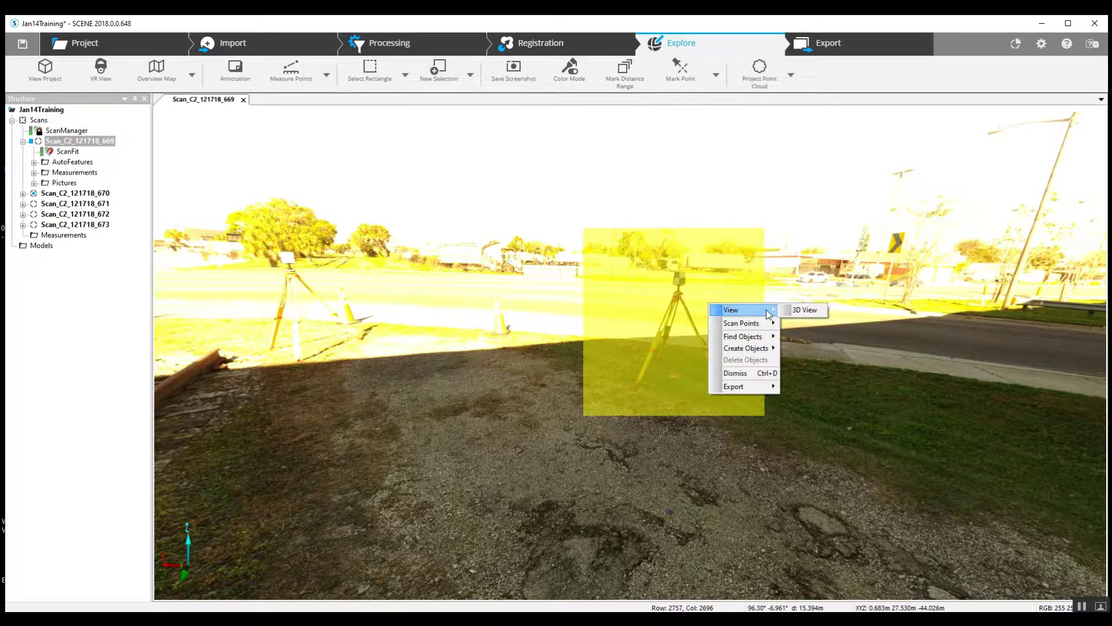
left_click(804, 310)
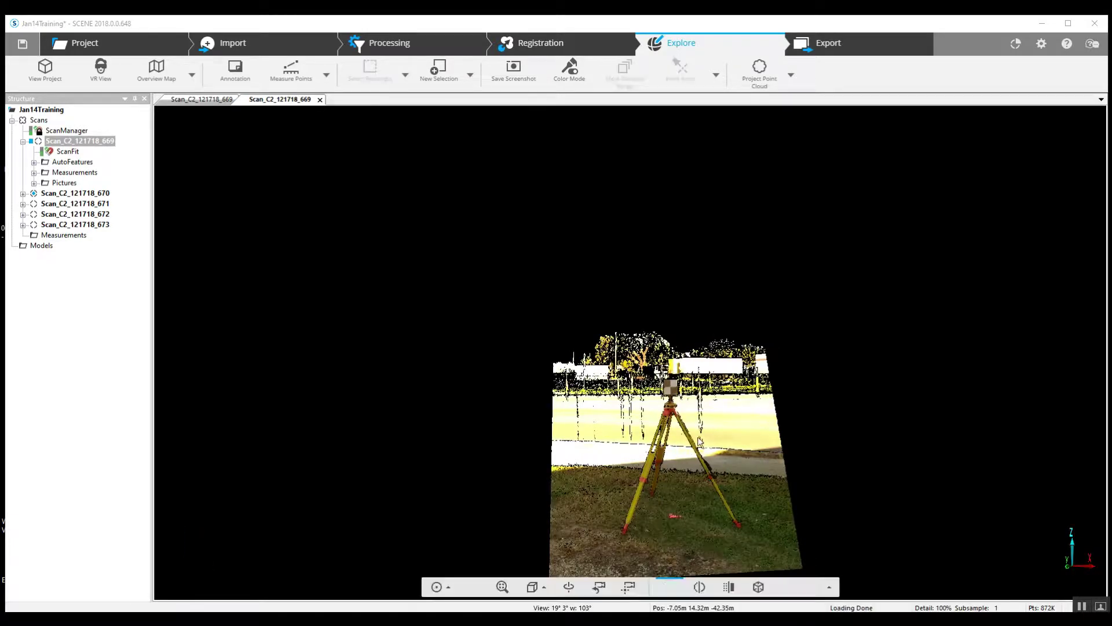
left_click_drag(692, 430, 634, 381)
left_click_drag(586, 434, 586, 434)
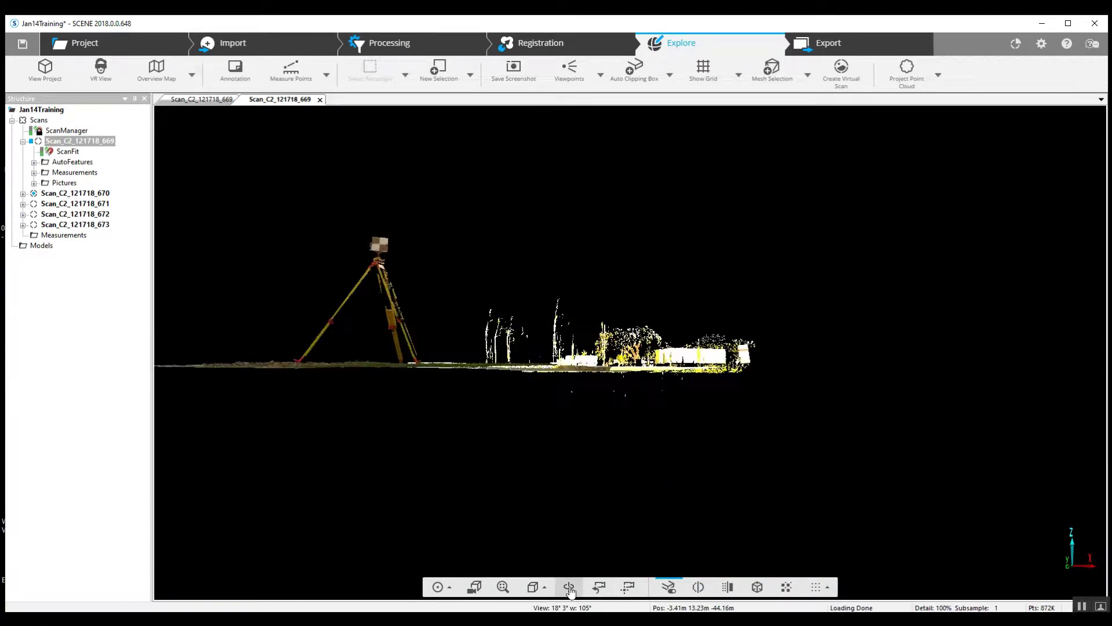
mouse_move(450, 426)
left_mouse_down()
mouse_move(533, 443)
mouse_move(519, 385)
mouse_move(346, 328)
mouse_move(542, 333)
mouse_move(474, 446)
mouse_move(513, 449)
mouse_move(474, 425)
mouse_move(325, 450)
mouse_move(600, 473)
mouse_move(496, 471)
mouse_move(537, 481)
mouse_move(660, 461)
mouse_move(578, 454)
mouse_move(733, 466)
mouse_move(753, 436)
mouse_move(730, 435)
mouse_move(744, 433)
left_mouse_up()
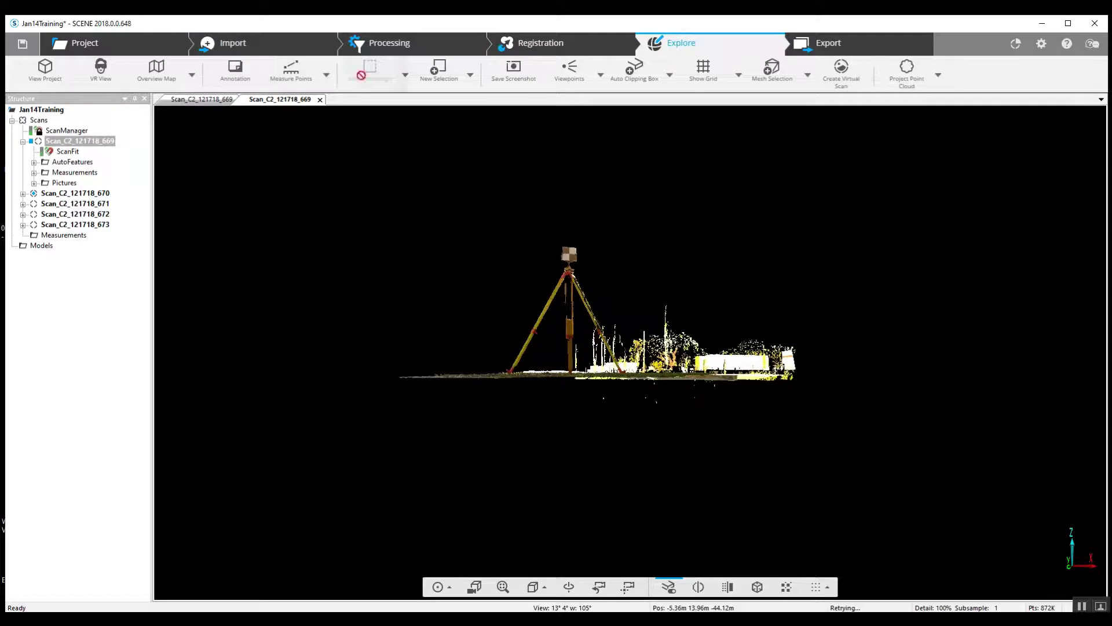
left_click(405, 74)
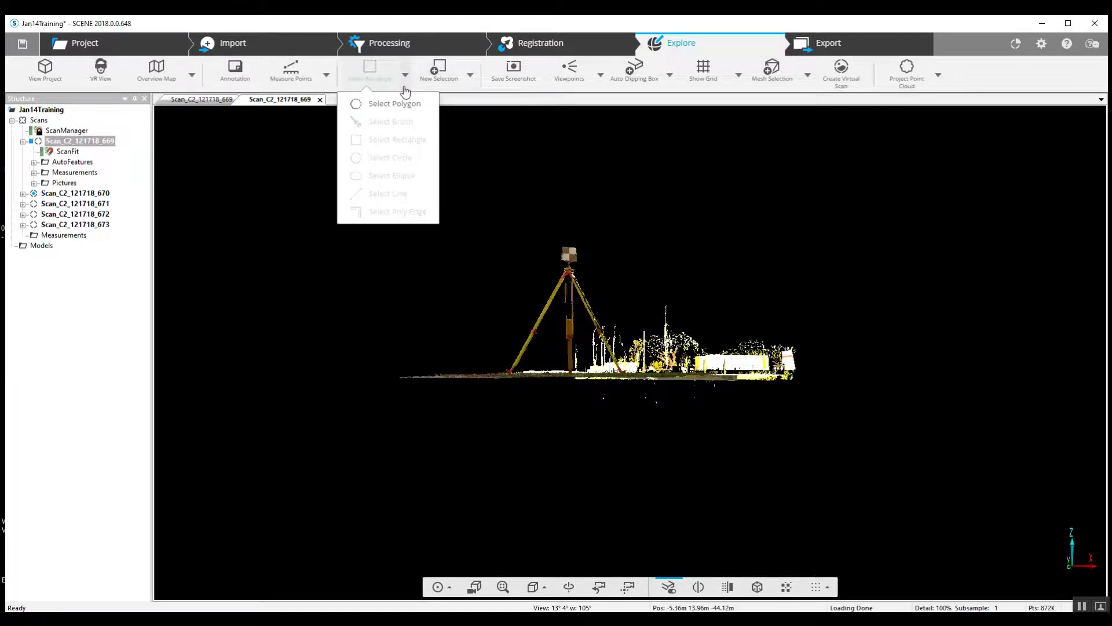
left_click(390, 107)
left_click(552, 231)
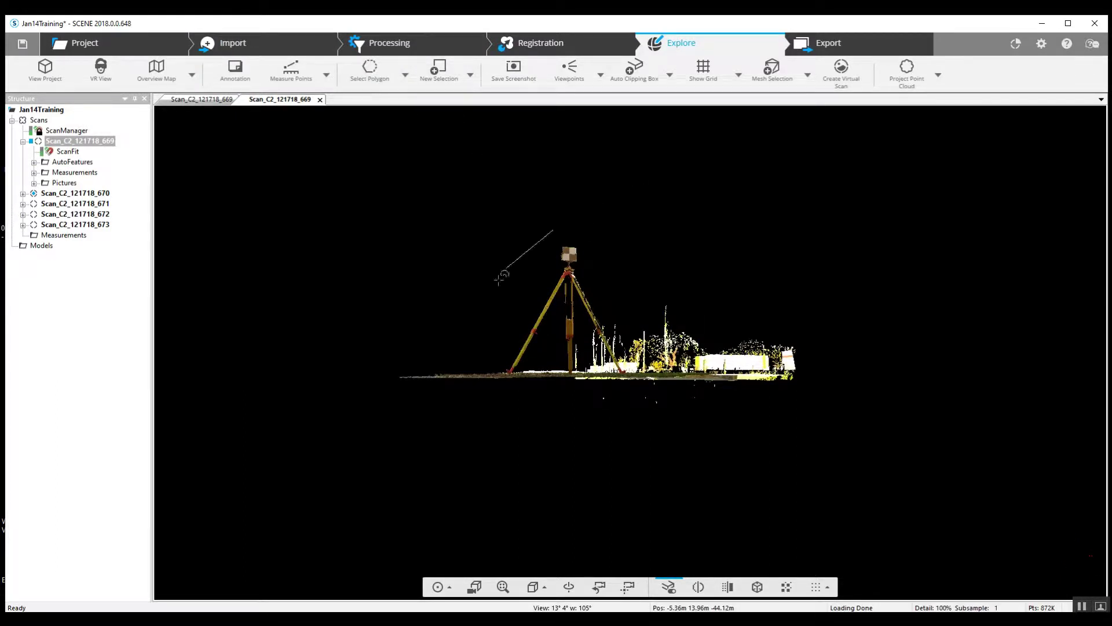
left_click(489, 339)
left_click(491, 368)
left_click(635, 367)
left_click(632, 271)
double_click(602, 232)
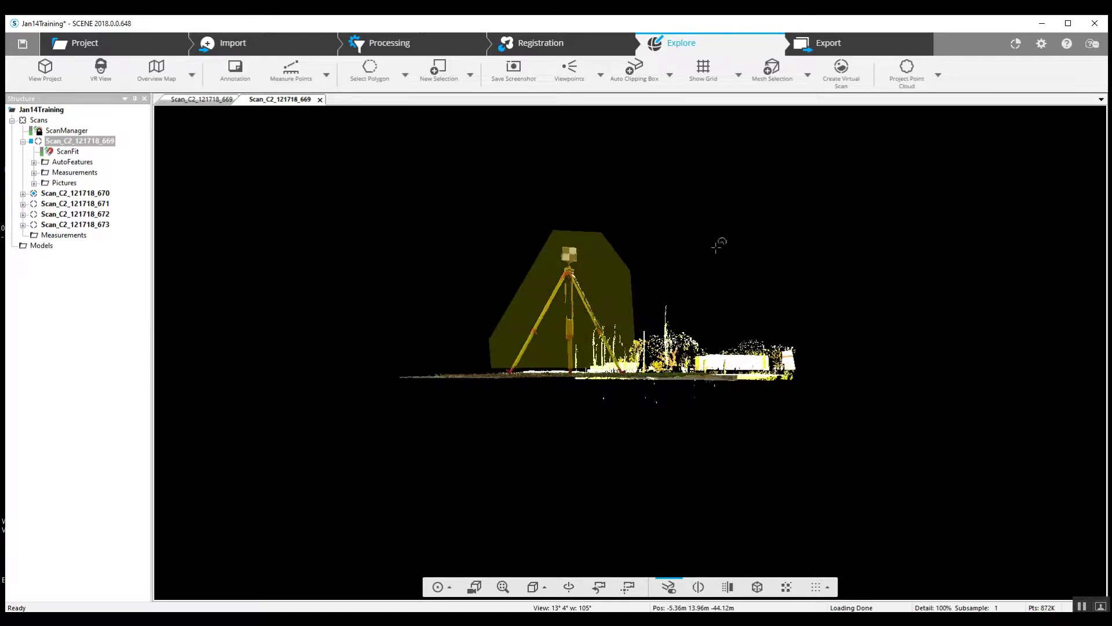
key("Escape")
Enclose the checkerboard target and its tripod in a polygon selection seen from the side, just above the ground, and delete the points inside.
left_click_drag(631, 318, 665, 343)
left_click_drag(608, 290, 572, 297)
scroll(585, 302, "up", 3)
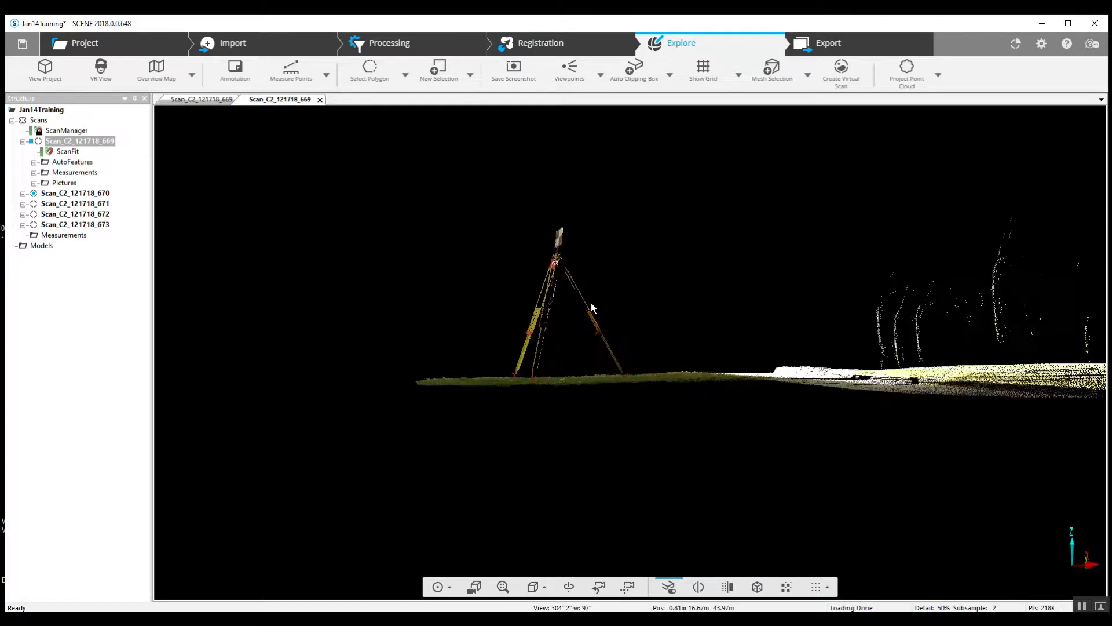
left_click_drag(587, 404, 575, 401)
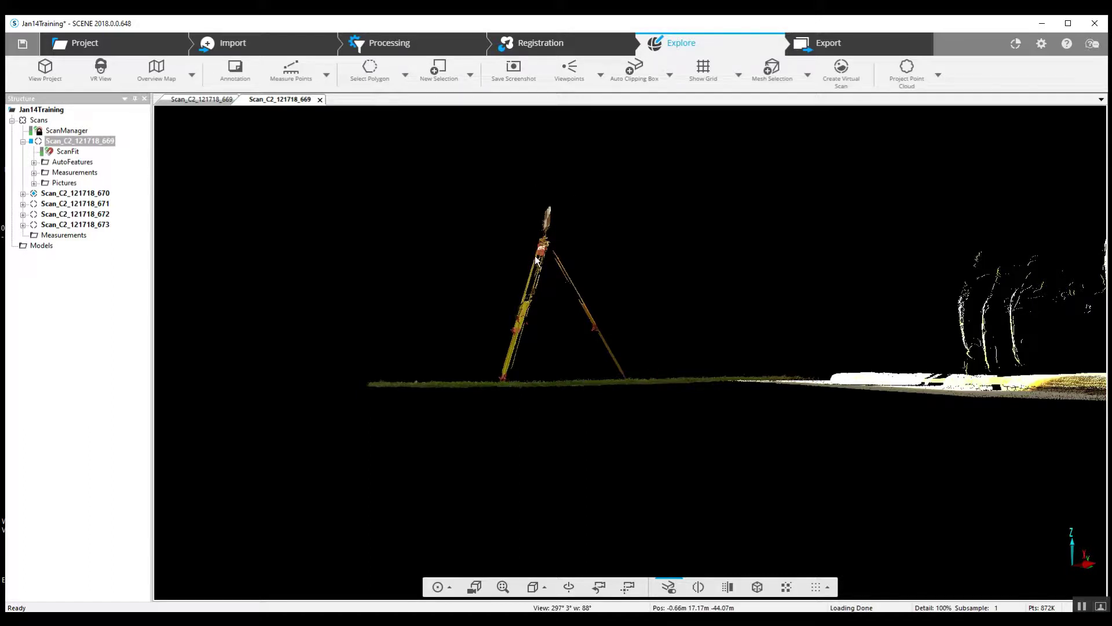
left_click(405, 75)
left_click(398, 105)
left_click(523, 180)
left_click(478, 378)
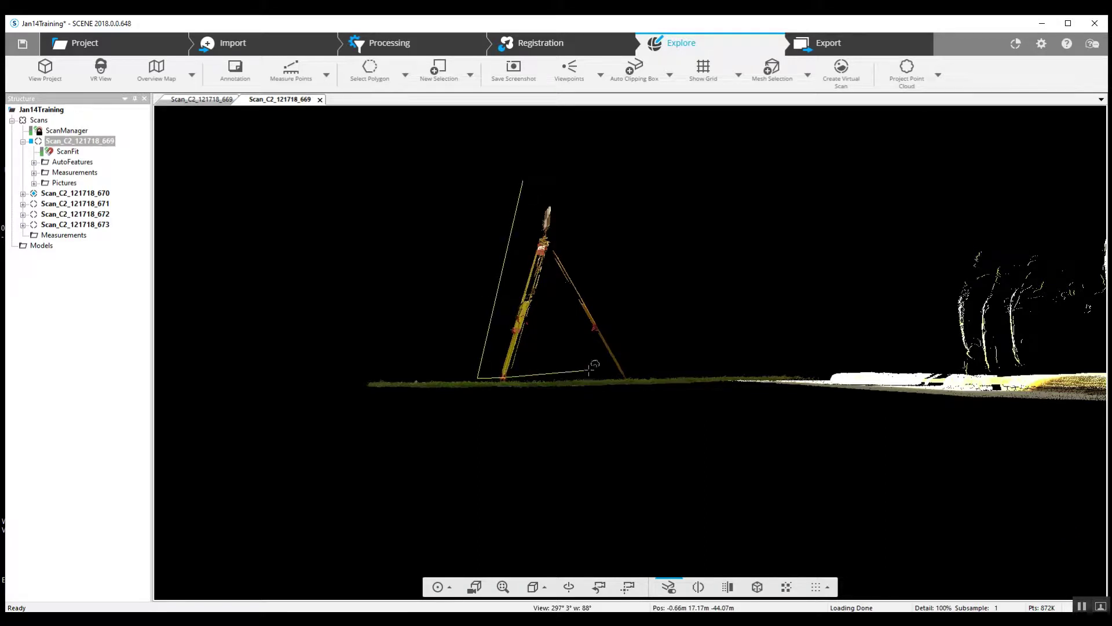
left_click(632, 377)
left_click(563, 177)
right_click(544, 184)
right_click(539, 196)
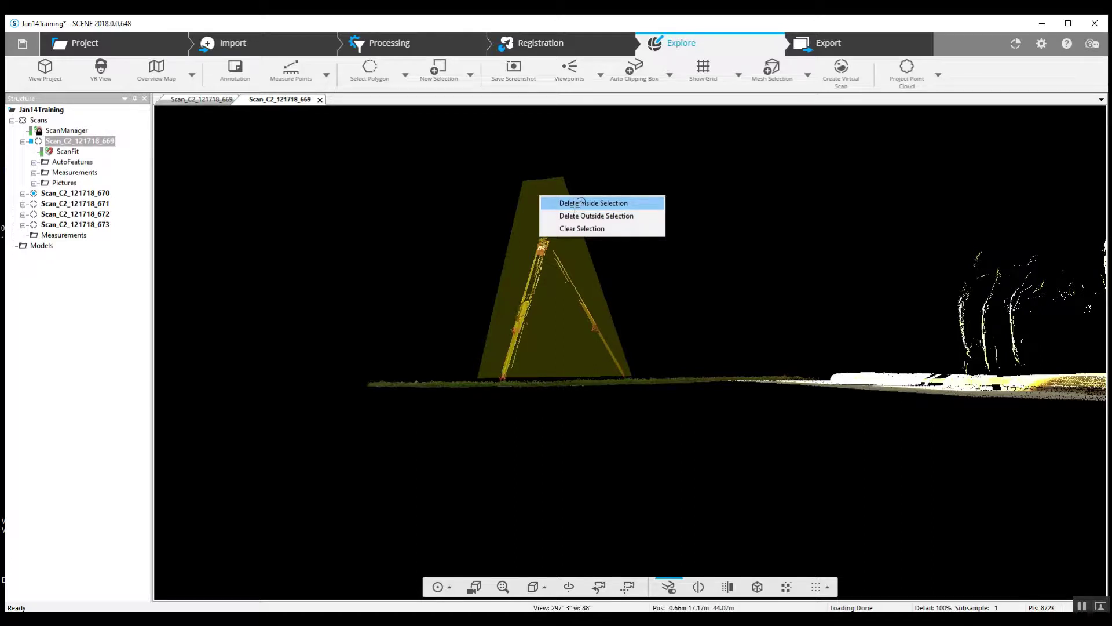
left_click(579, 202)
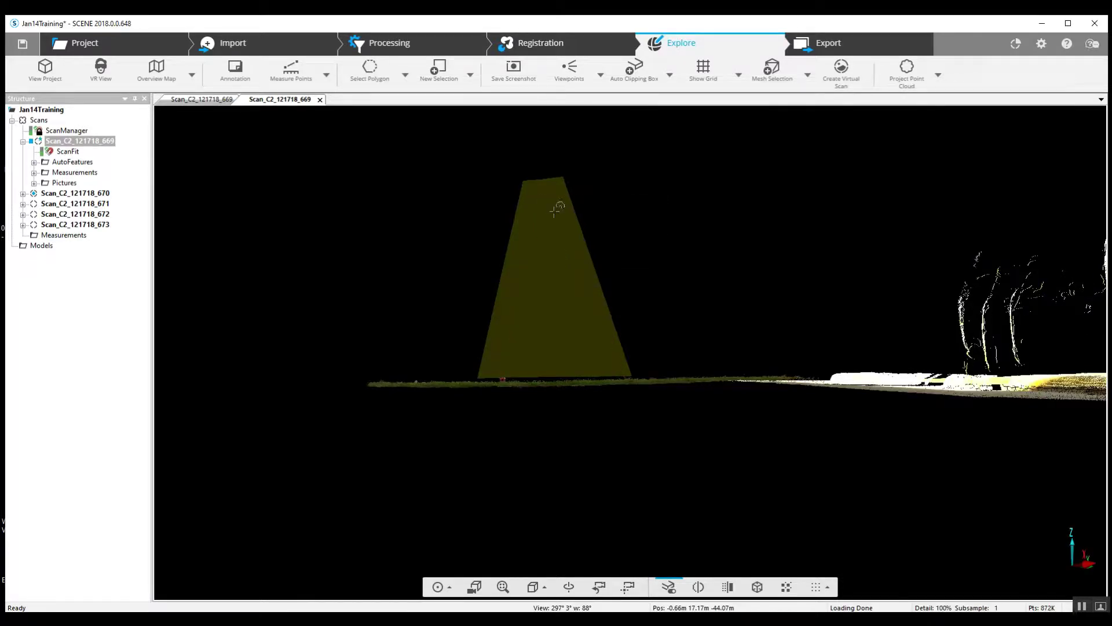
Enclose the tree-like and upright points standing above the road in a polygon selection and delete the points inside.
mouse_move(446, 279)
left_mouse_down()
mouse_move(574, 318)
mouse_move(695, 389)
mouse_move(851, 432)
mouse_move(760, 452)
mouse_move(734, 420)
mouse_move(568, 442)
mouse_move(767, 417)
mouse_move(704, 409)
mouse_move(819, 386)
mouse_move(459, 381)
mouse_move(632, 371)
mouse_move(639, 426)
mouse_move(628, 424)
mouse_move(638, 432)
mouse_move(636, 405)
left_mouse_up()
left_click(405, 75)
left_click(398, 97)
left_click(581, 147)
left_click(493, 267)
left_click(504, 365)
left_click(585, 364)
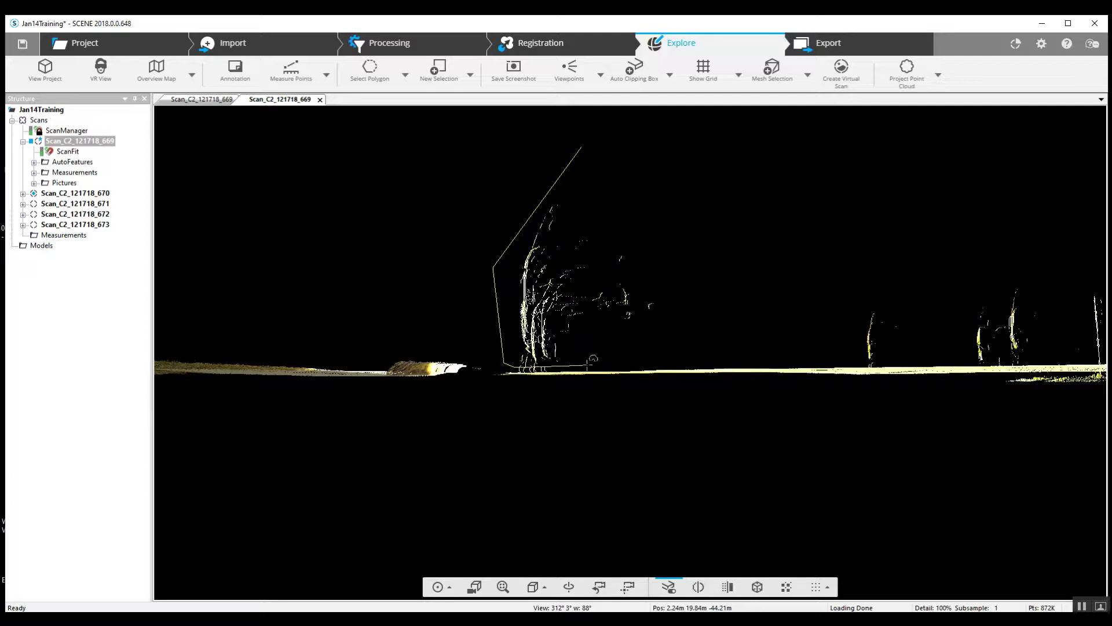
left_click(726, 351)
left_click(871, 364)
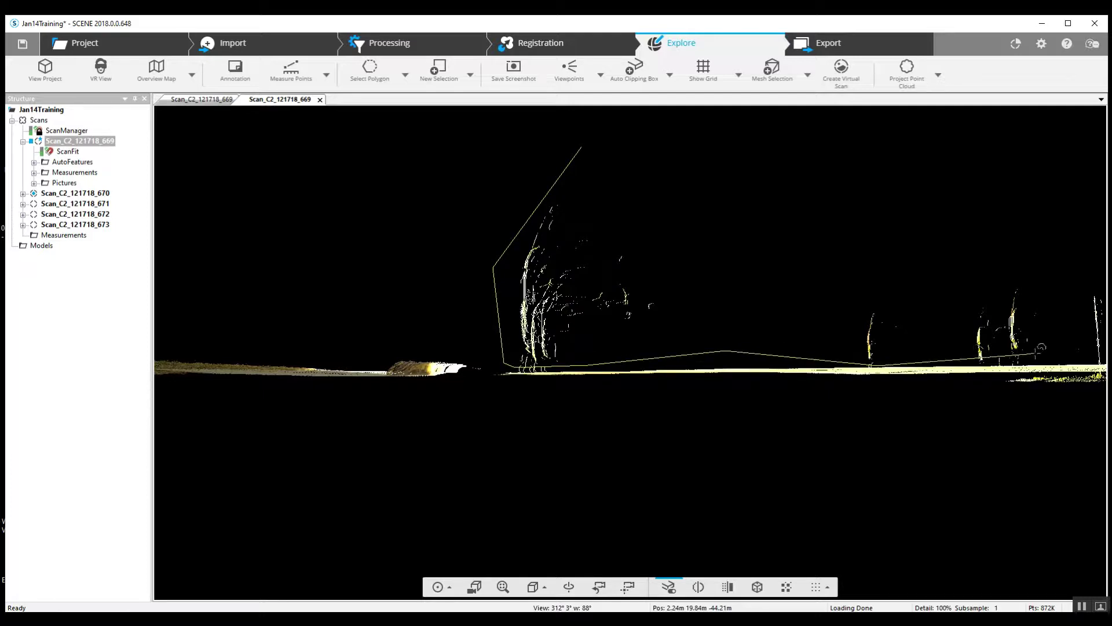
left_click(1049, 363)
left_click(1068, 266)
left_click(897, 171)
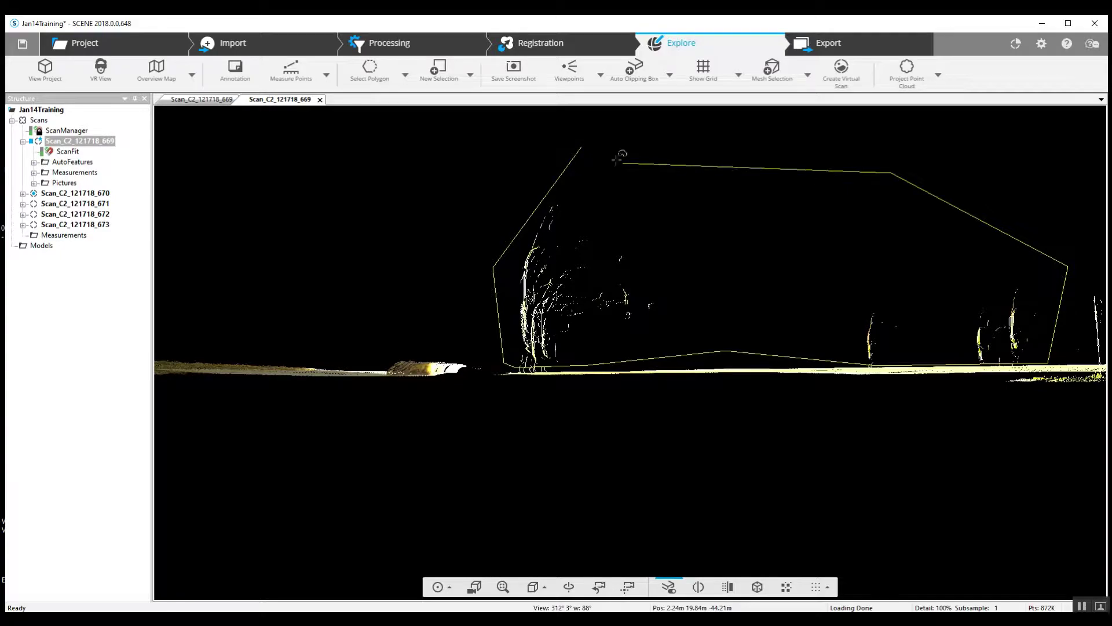
double_click(608, 157)
right_click(612, 167)
left_click(625, 174)
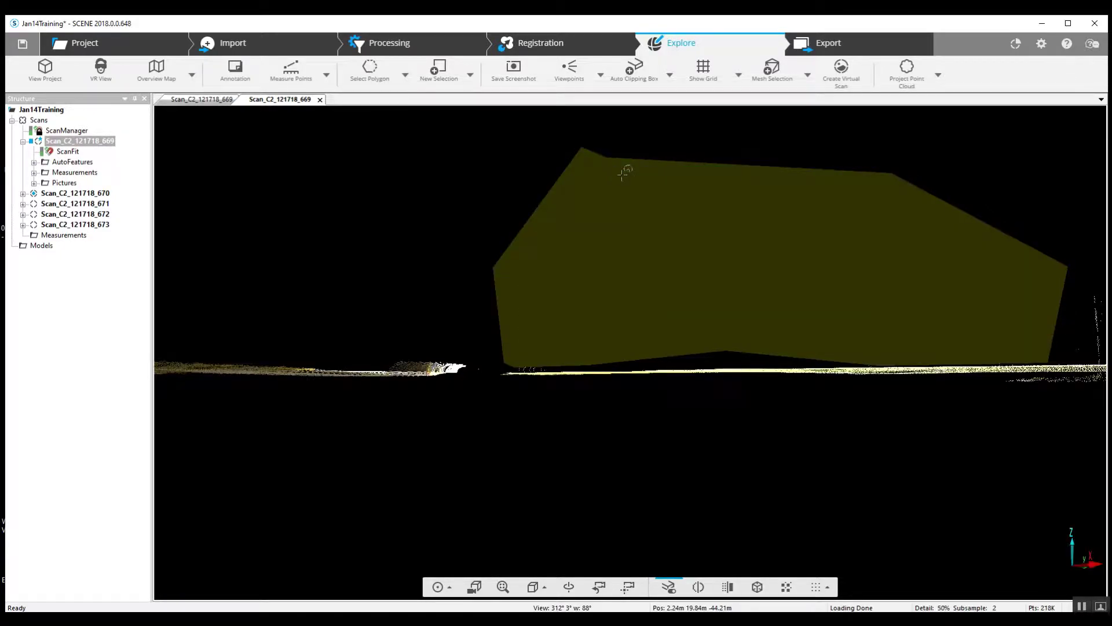
Check the remaining ground points, close the 3D view, and save the project changes.
left_click_drag(368, 235, 742, 340)
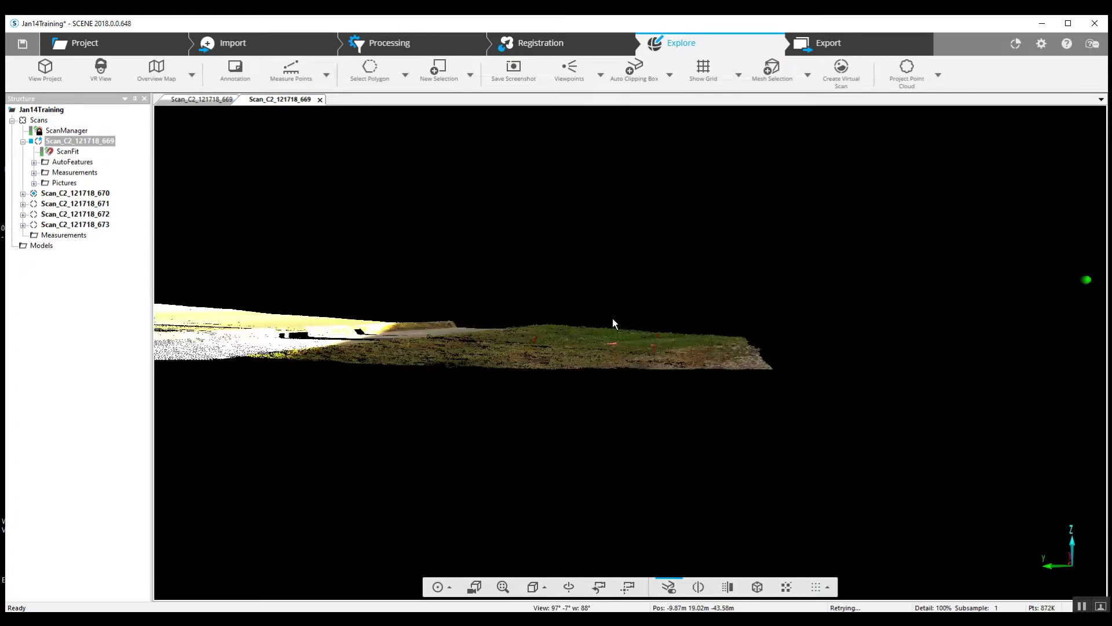
left_click(320, 99)
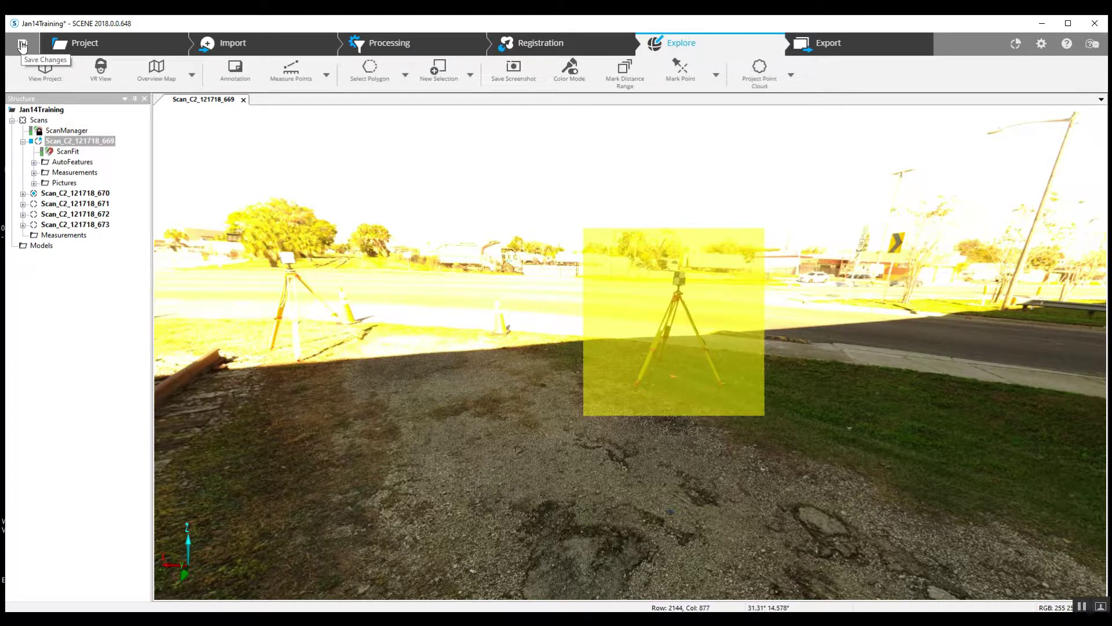
left_click(22, 45)
left_click(524, 369)
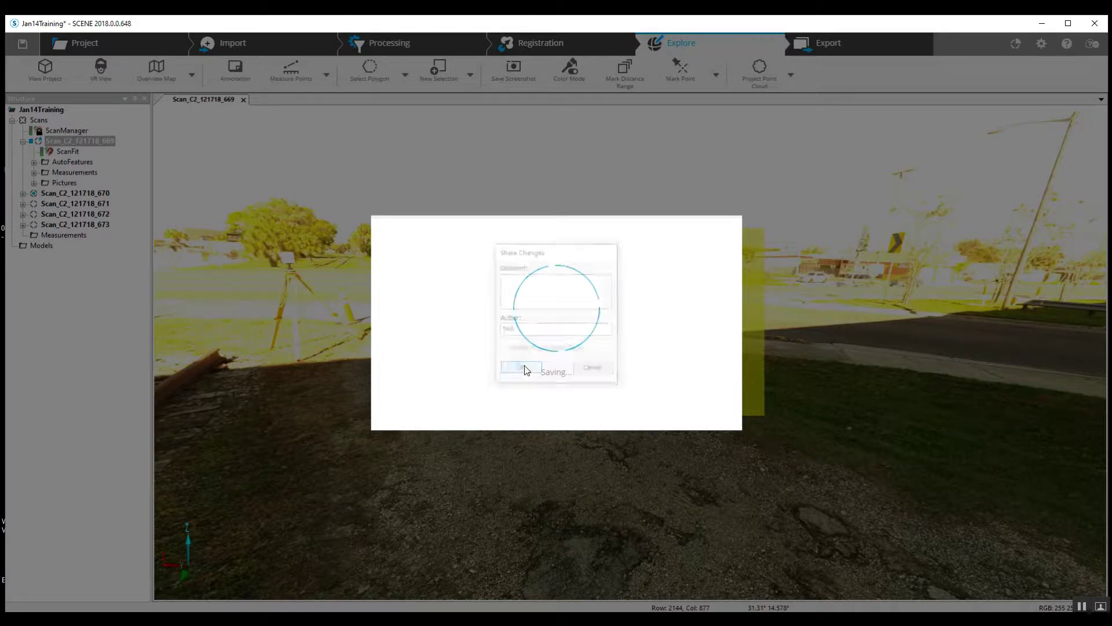
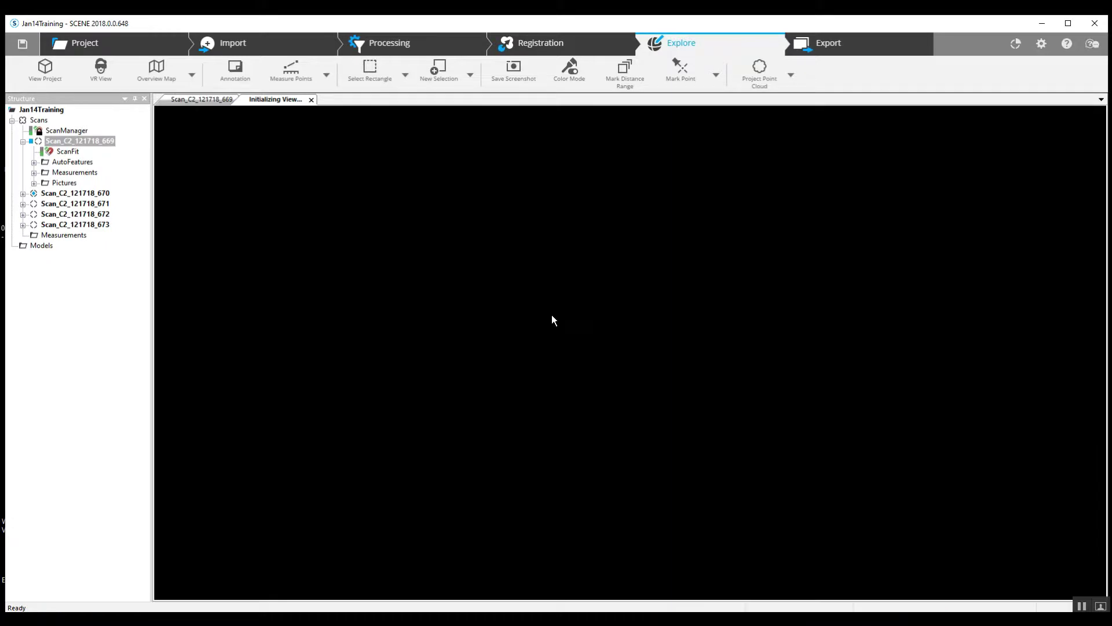
Enclose the two sphere targets and their tripods in a polygon selection seen from the side, just above the ground, and delete the points inside.
left_click_drag(667, 397, 585, 335)
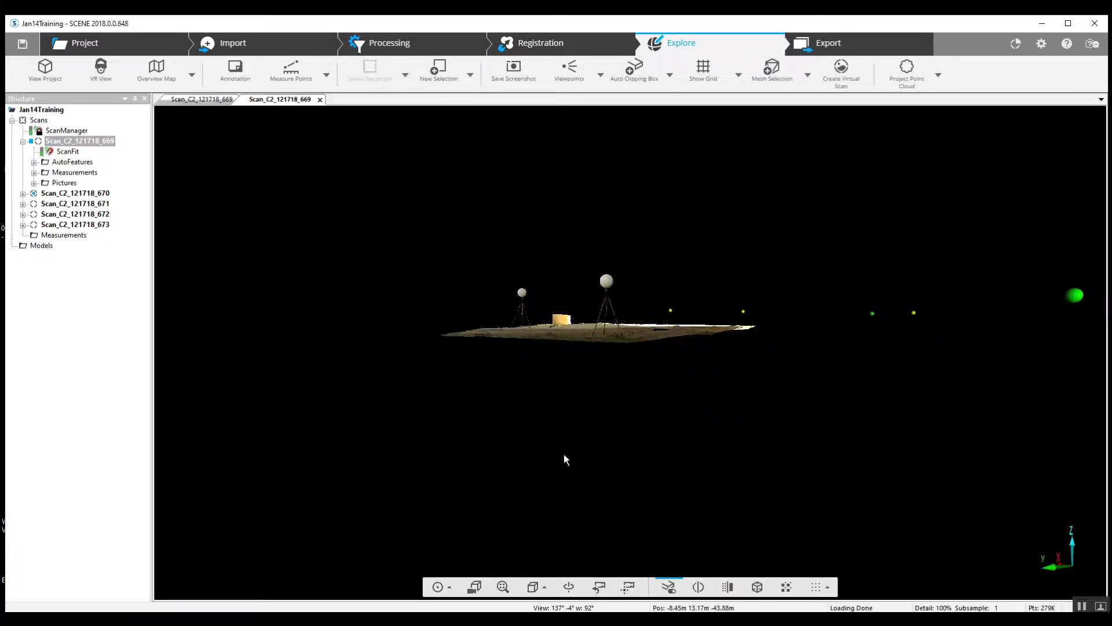
left_click(569, 587)
left_click_drag(616, 286, 526, 354)
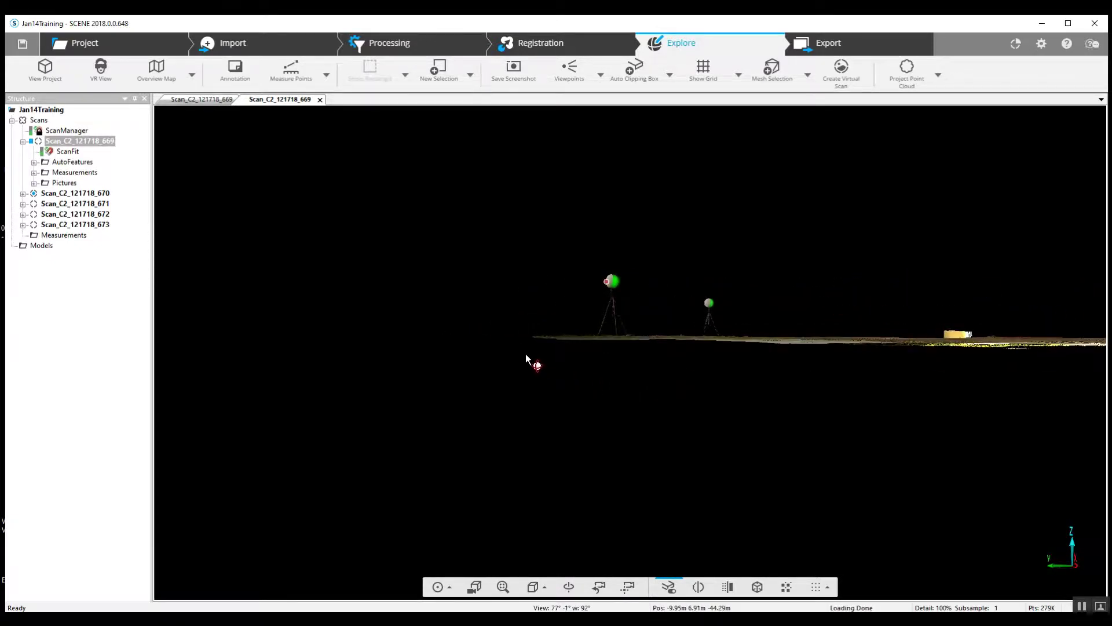
scroll(514, 358, "up", 5)
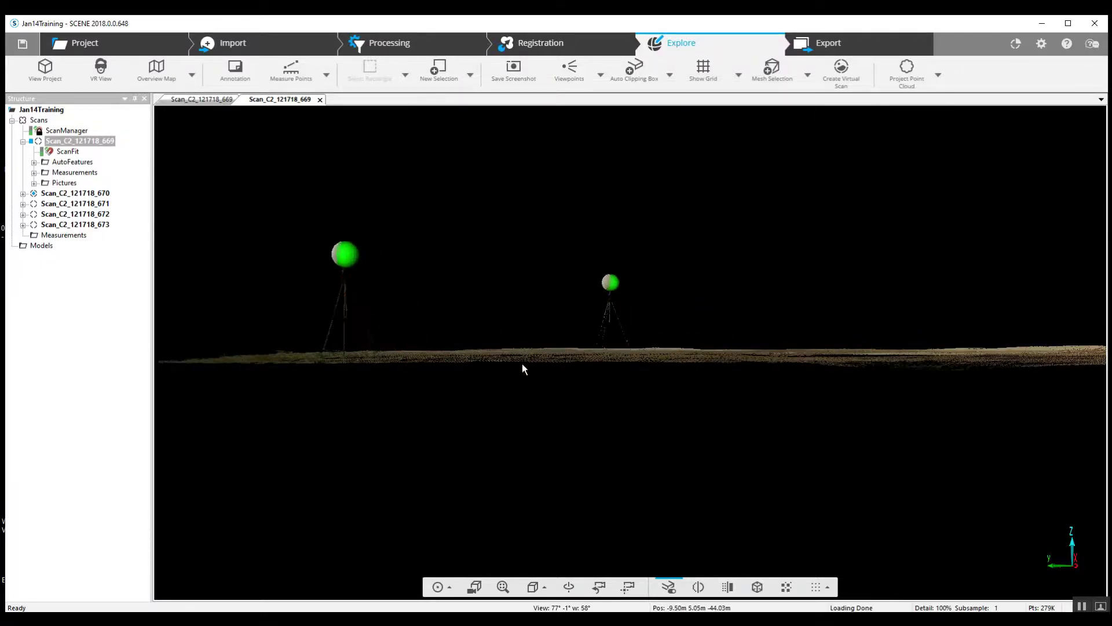
left_click_drag(527, 395, 541, 388)
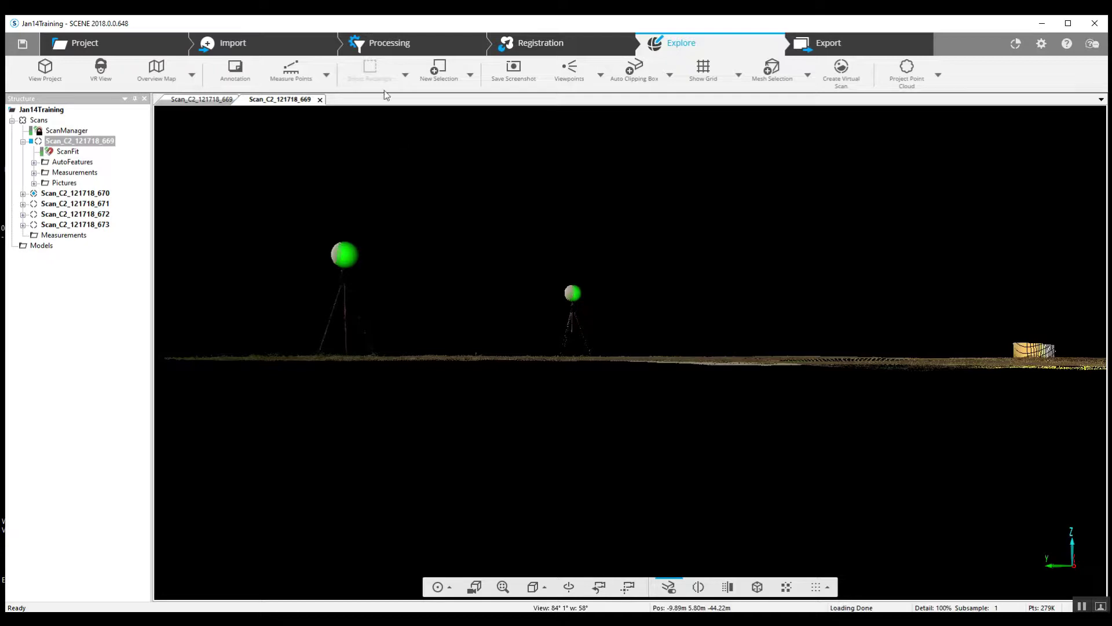
left_click(406, 81)
left_click(352, 174)
left_click(293, 210)
left_click(298, 340)
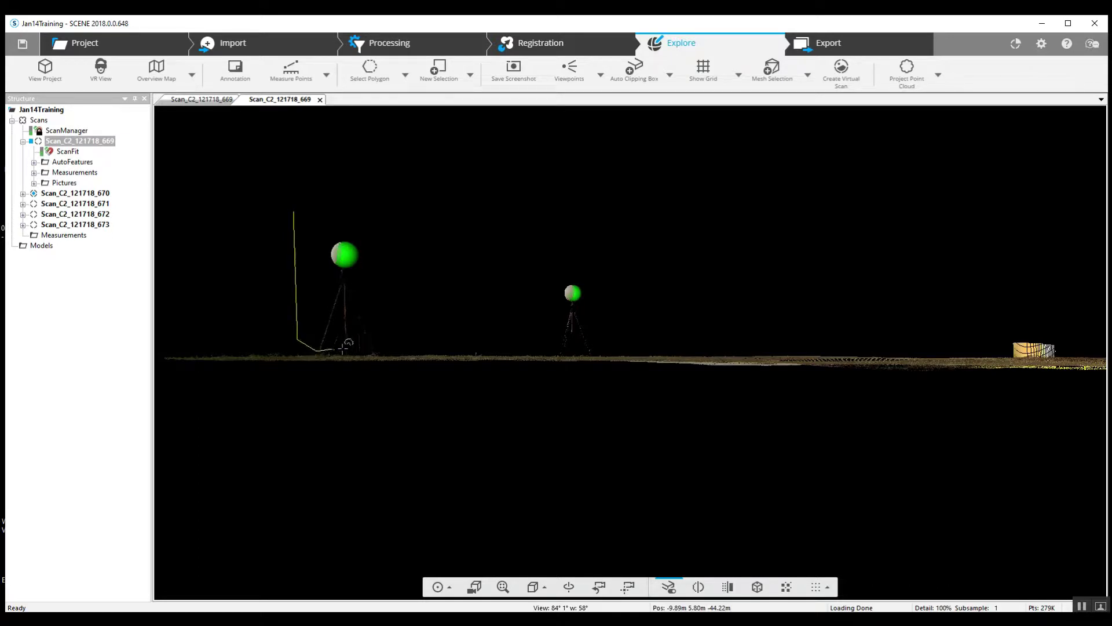
left_click(600, 351)
left_click(611, 260)
left_click(475, 218)
double_click(339, 207)
right_click(350, 224)
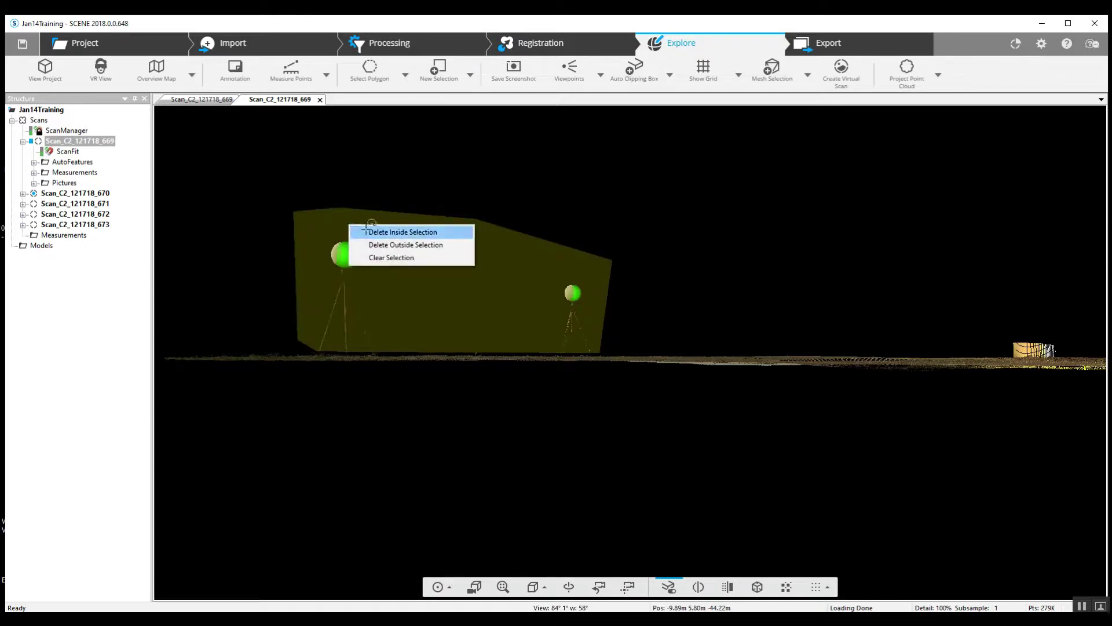
left_click(370, 232)
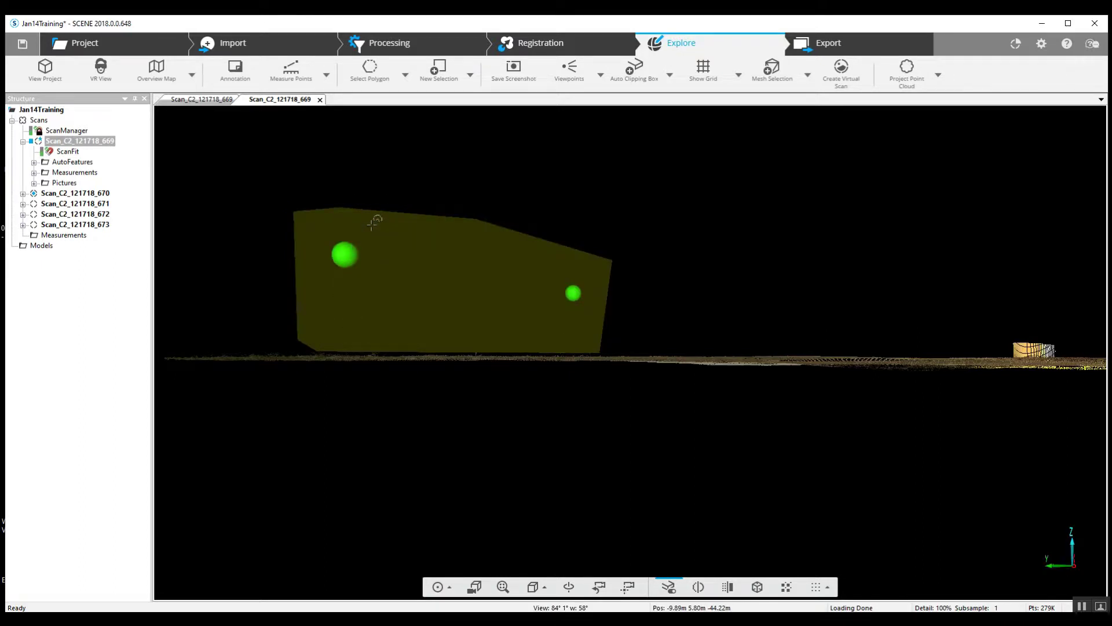
key("Escape")
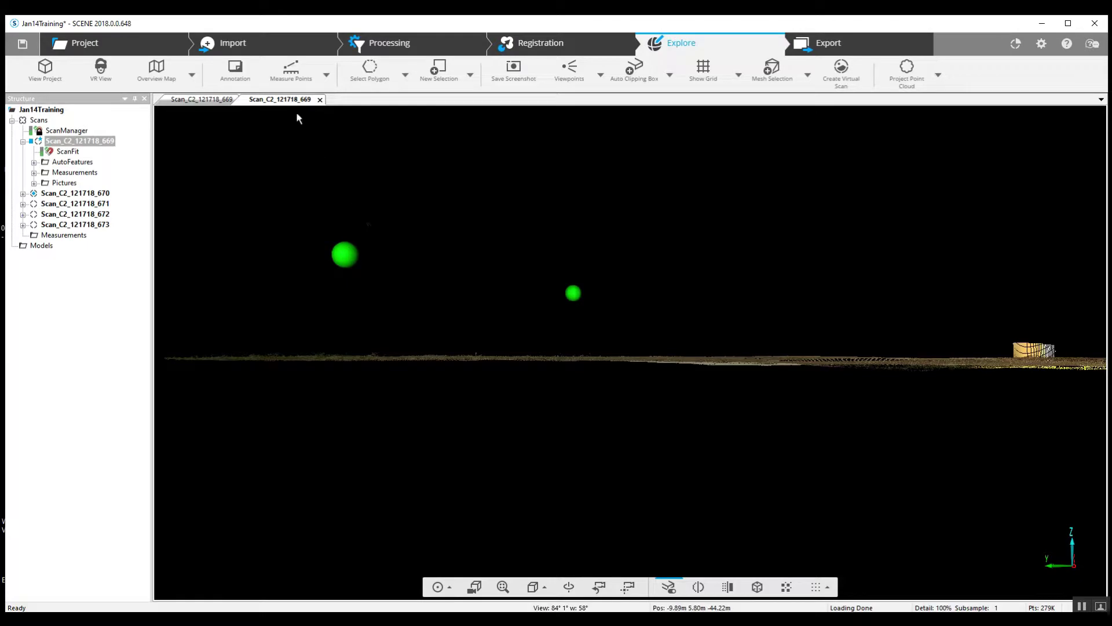
Close the 3D view of the cleaned area and open Scan_C2_121718_670 for viewing.
left_click(320, 99)
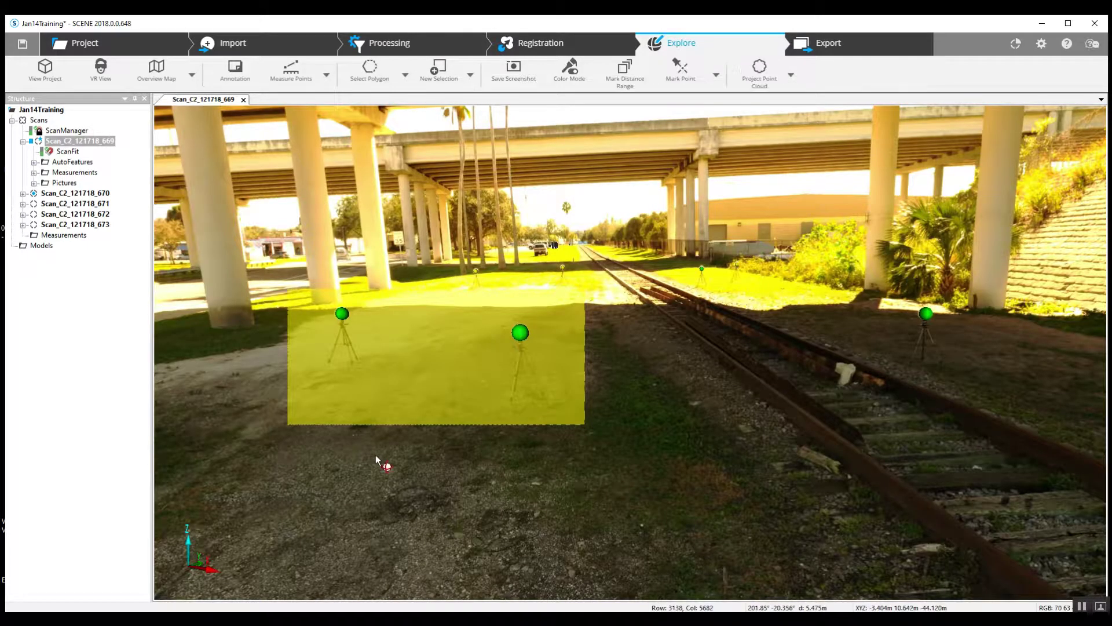
left_click_drag(779, 429, 551, 293)
double_click(98, 194)
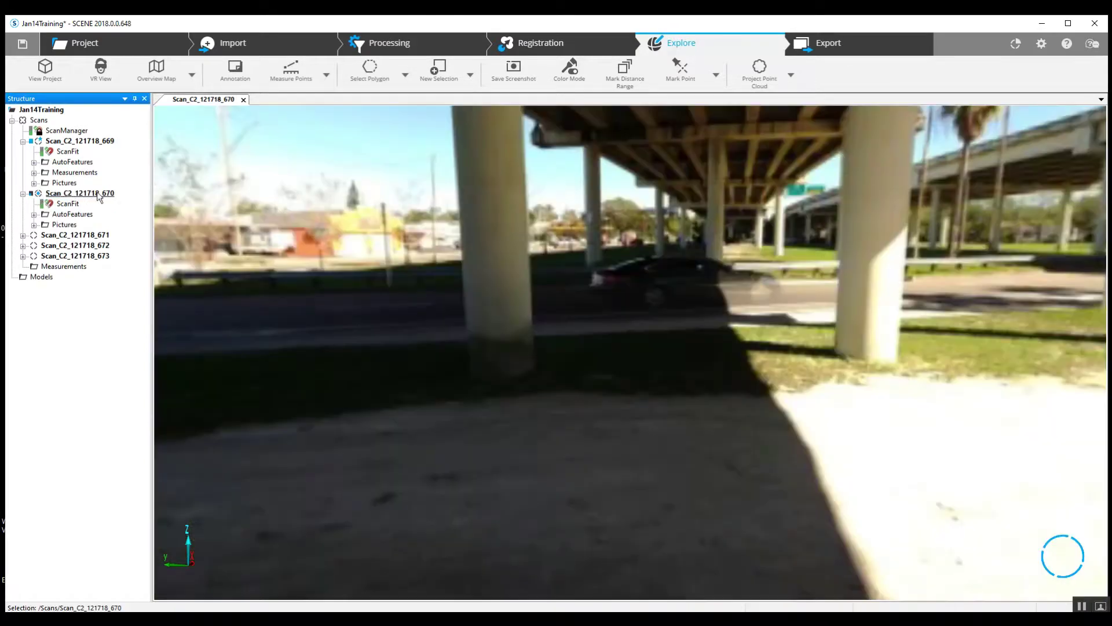
Select a rectangular area around the two sphere targets beside the tracks, including their tripods, and open that selection in a 3D view.
mouse_move(442, 256)
left_mouse_down()
mouse_move(561, 318)
mouse_move(562, 301)
mouse_move(518, 321)
mouse_move(598, 321)
mouse_move(405, 289)
mouse_move(737, 332)
mouse_move(593, 340)
mouse_move(762, 305)
mouse_move(683, 288)
mouse_move(665, 319)
left_mouse_up()
mouse_move(630, 371)
left_mouse_down()
mouse_move(675, 351)
mouse_move(528, 277)
left_mouse_up()
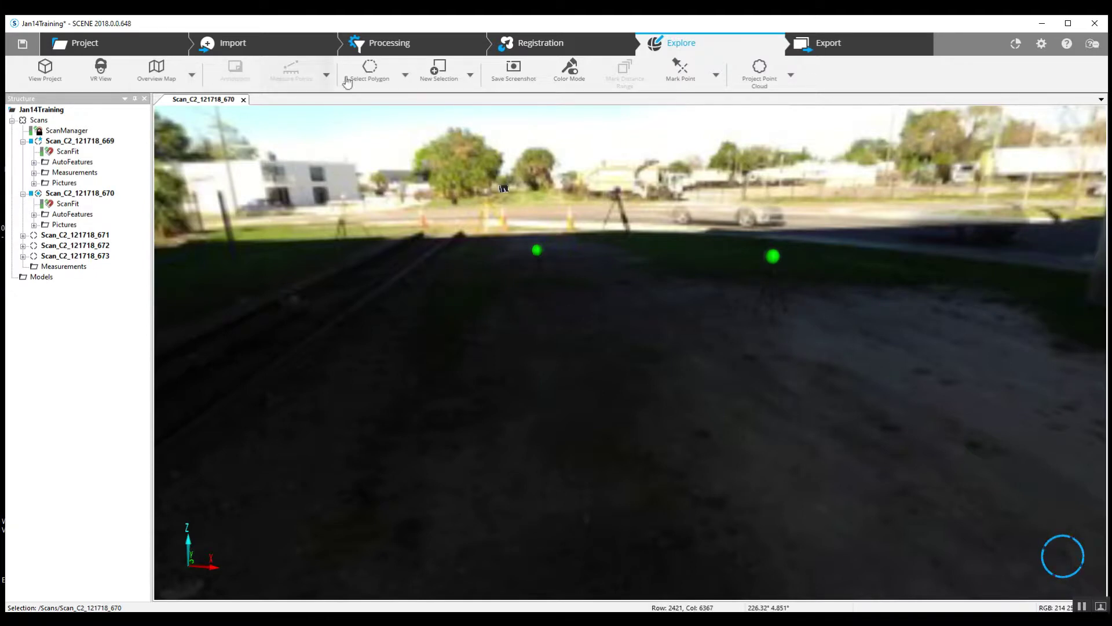
left_click(405, 77)
left_click(391, 139)
left_click_drag(478, 198, 863, 375)
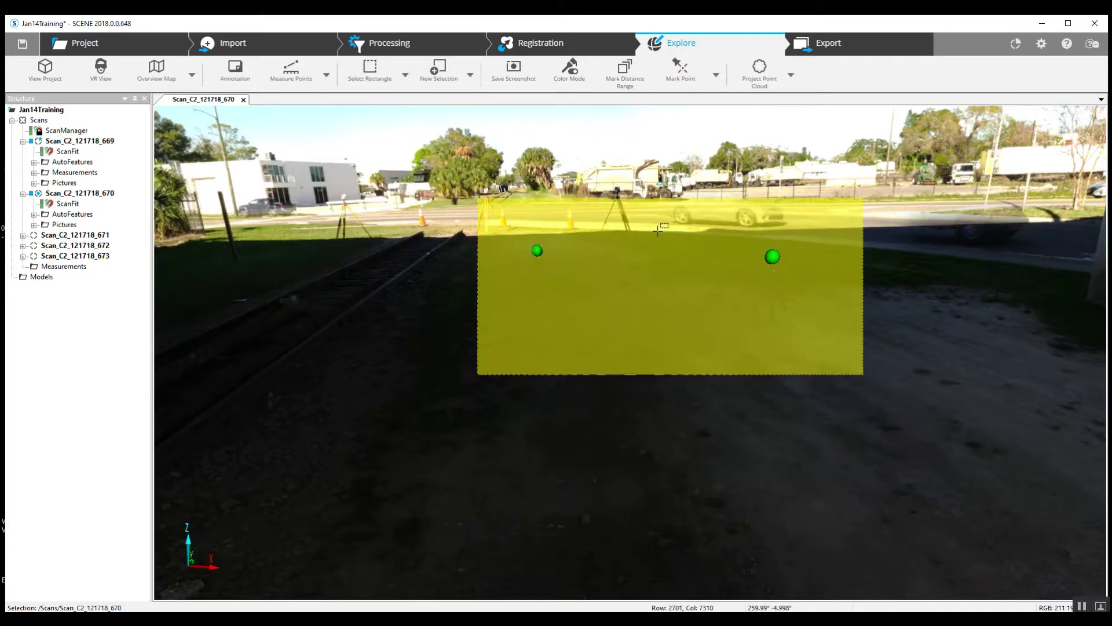
right_click(659, 233)
mouse_move(696, 238)
left_click(748, 238)
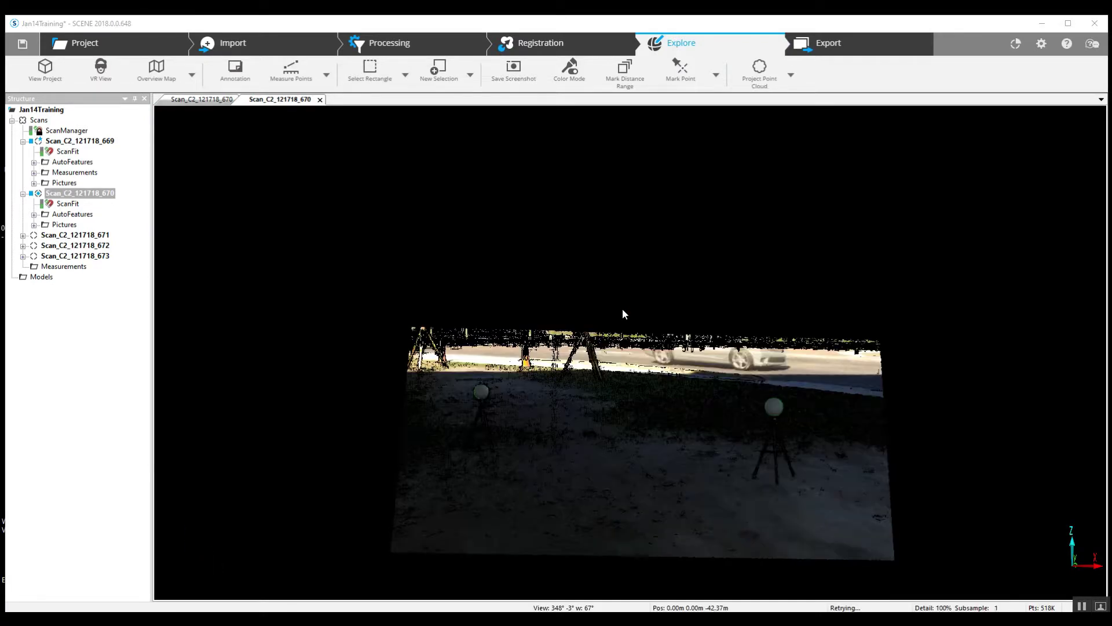
Enclose both sphere targets, lined up one behind the other from the side, in a polygon selection just above the ground and delete the points inside.
left_click_drag(623, 421, 603, 310)
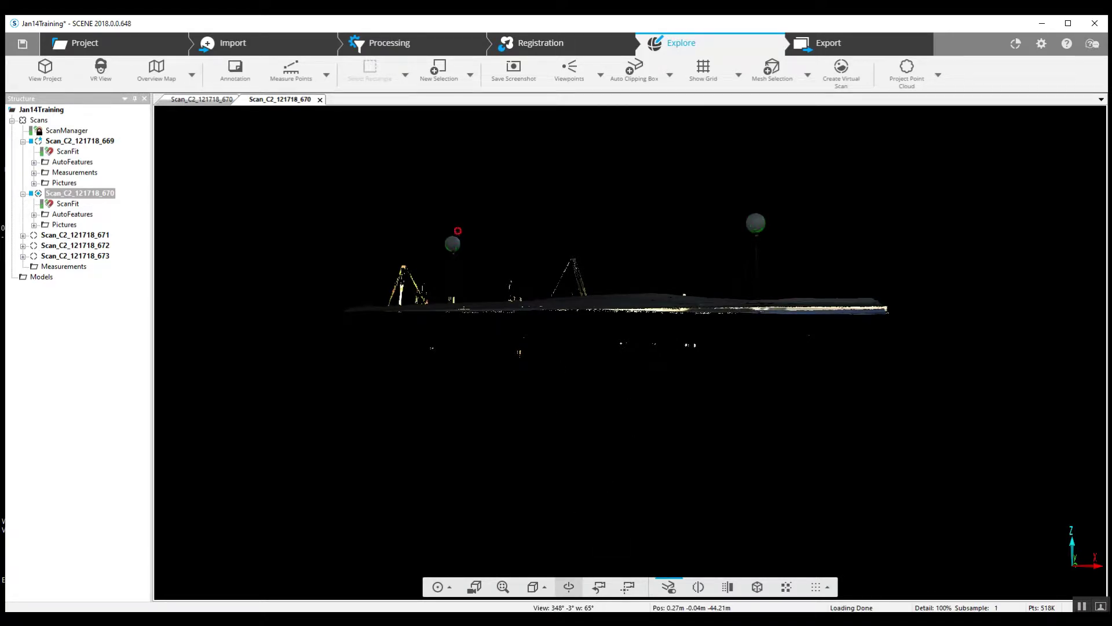
mouse_move(454, 245)
left_mouse_down()
mouse_move(840, 391)
mouse_move(704, 396)
mouse_move(714, 392)
left_mouse_up()
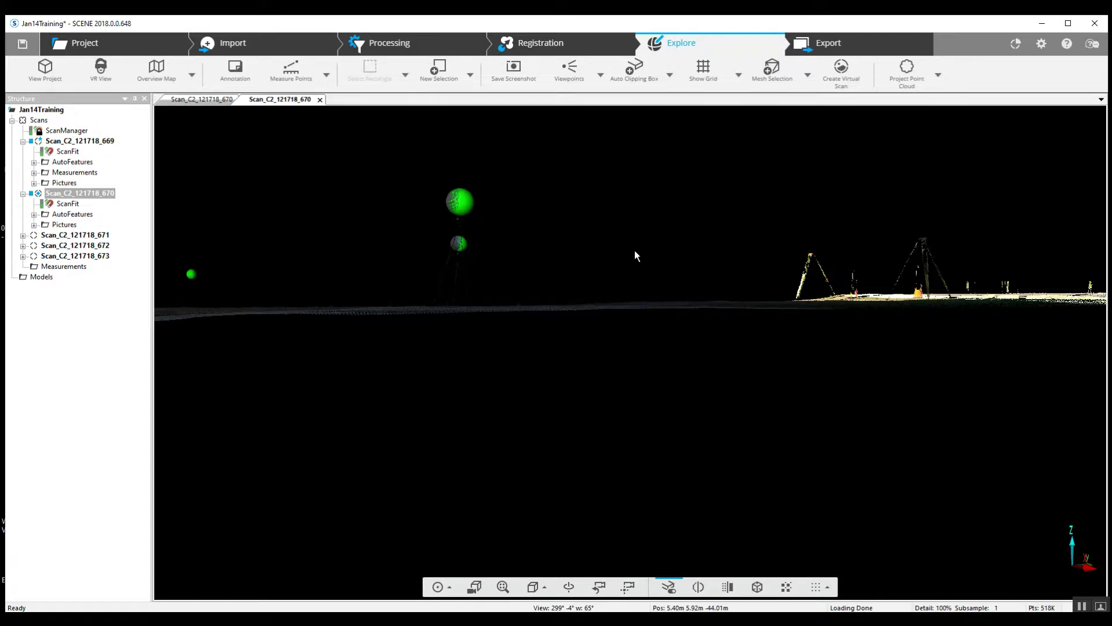
left_click_drag(614, 287, 654, 314)
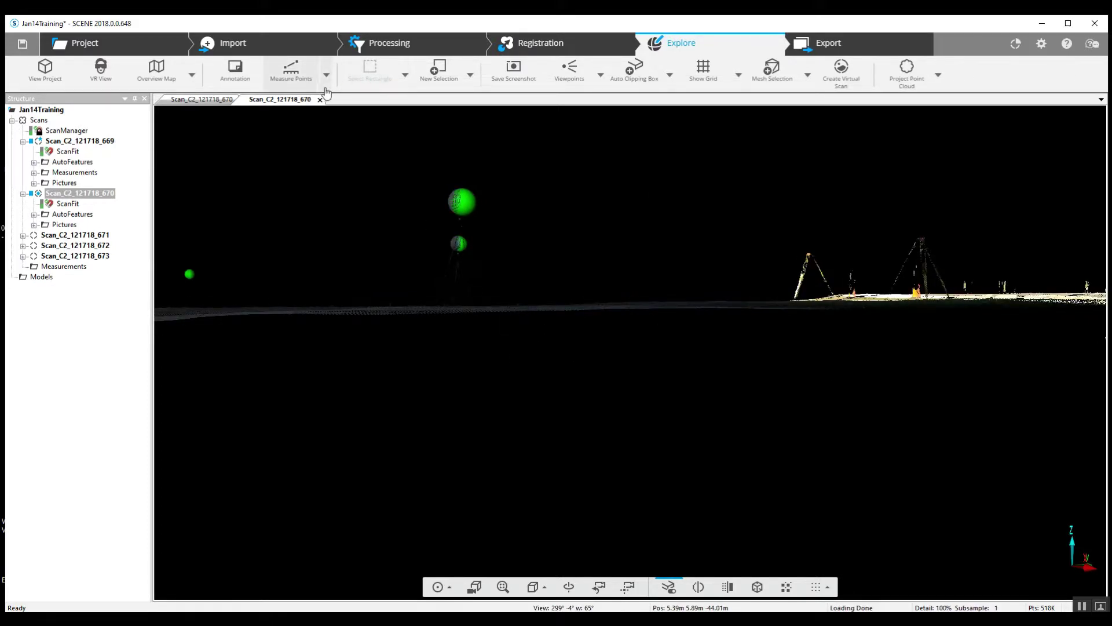
left_click(405, 81)
left_click(406, 104)
left_click(414, 167)
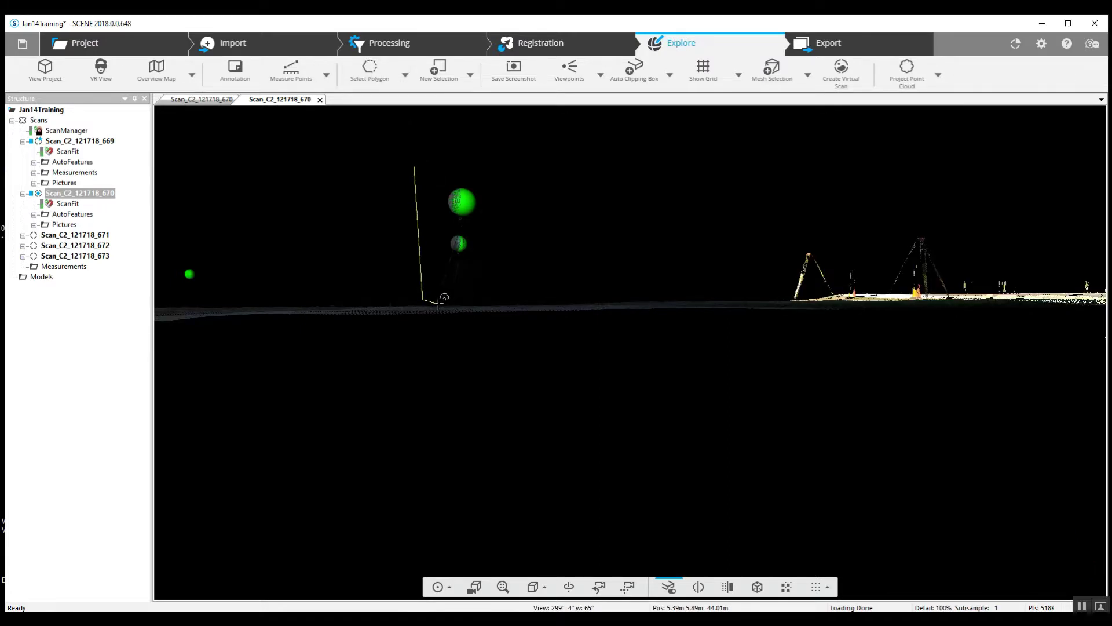
left_click(506, 225)
left_click(501, 154)
left_click(415, 165)
right_click(444, 172)
left_click(444, 174)
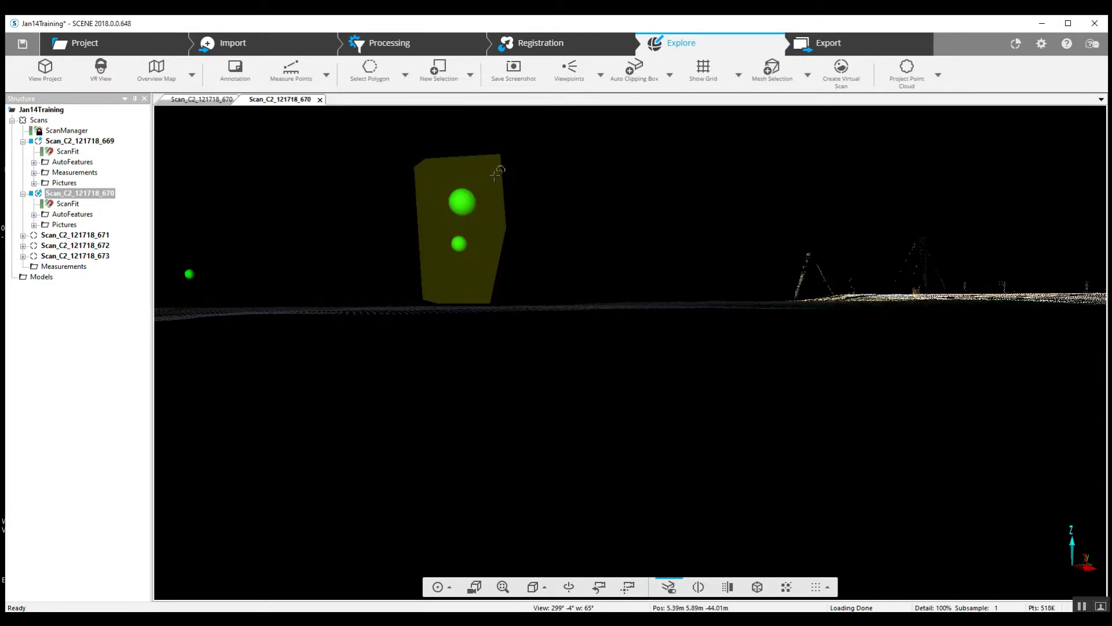
Close the 3D view of Scan_C2_121718_670 and save the project changes with the comment left empty.
left_click(320, 100)
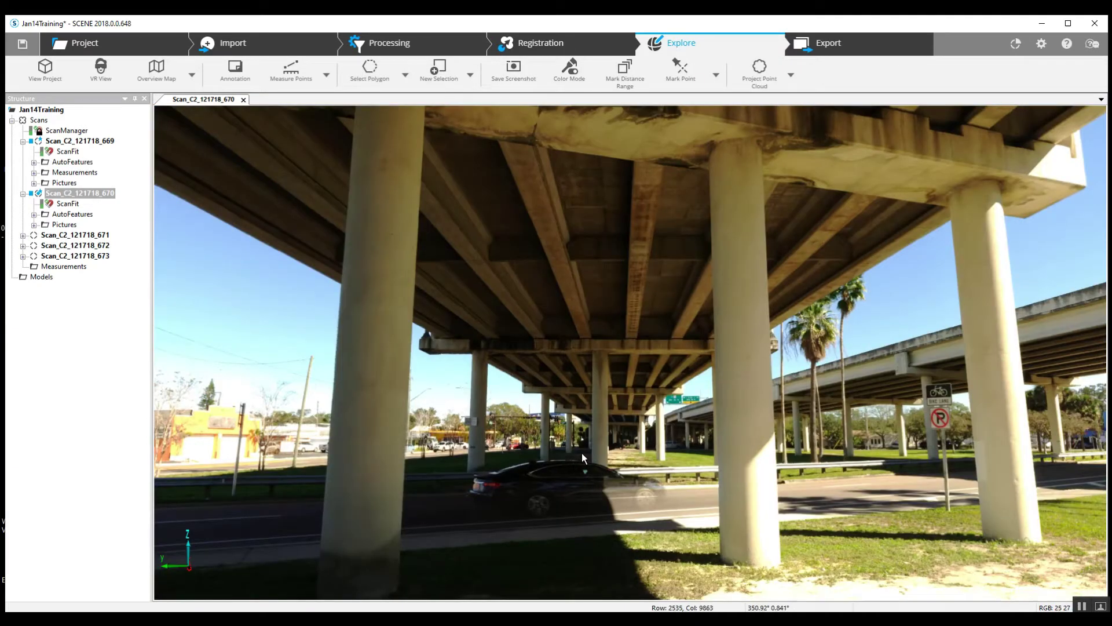
left_click_drag(575, 442, 656, 410)
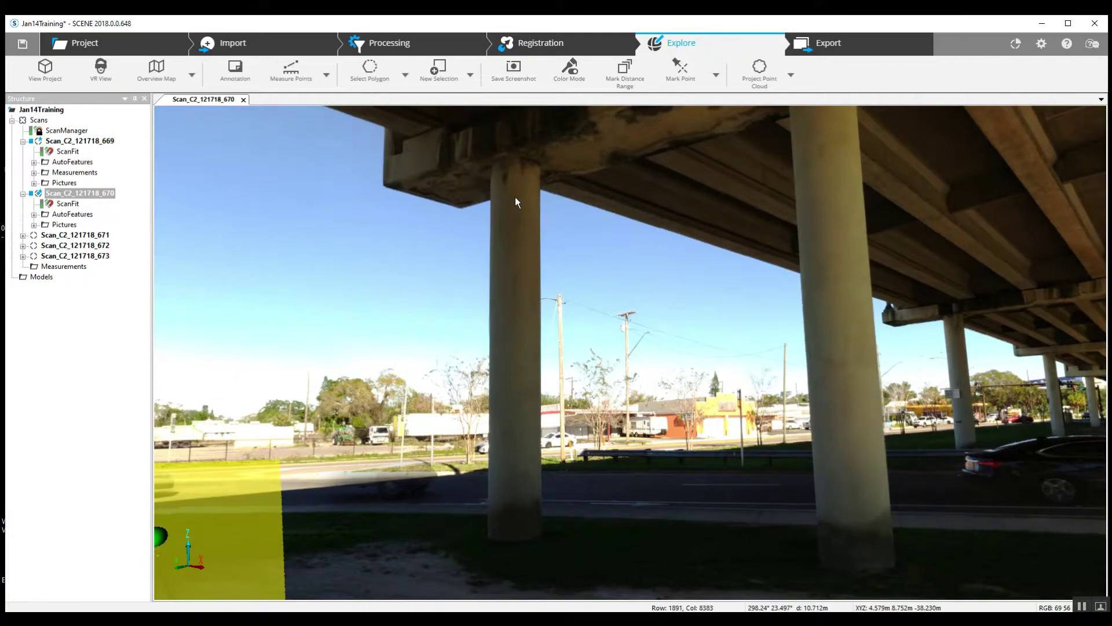
left_click_drag(706, 288, 627, 329)
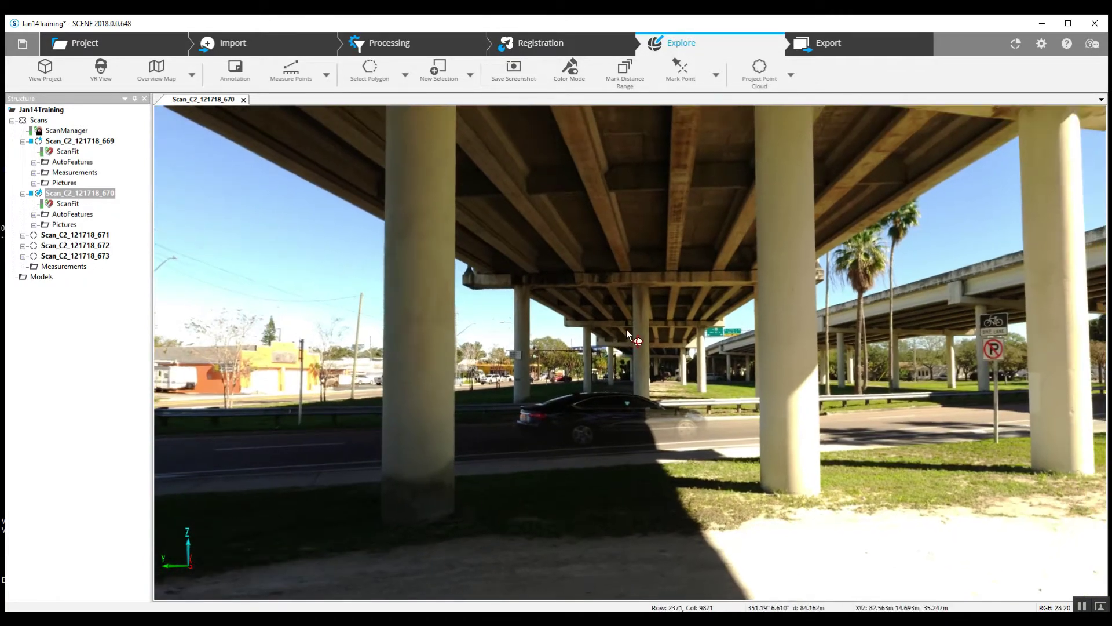
left_click_drag(635, 412, 423, 461)
scroll(423, 462, "up", 3)
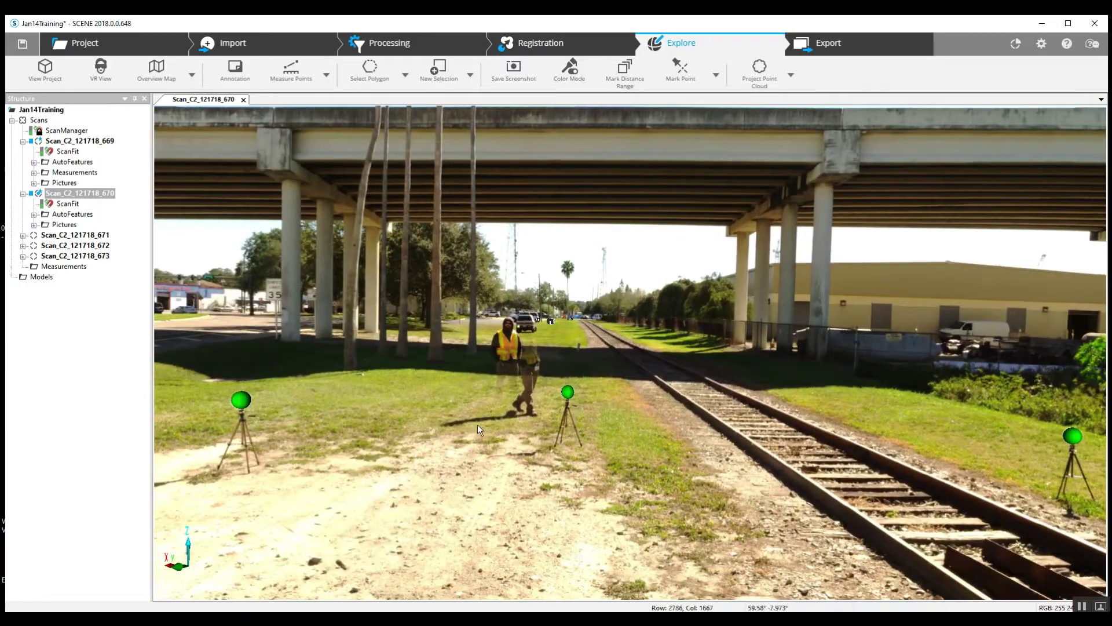
left_click_drag(608, 277, 614, 322)
scroll(641, 369, "down", 3)
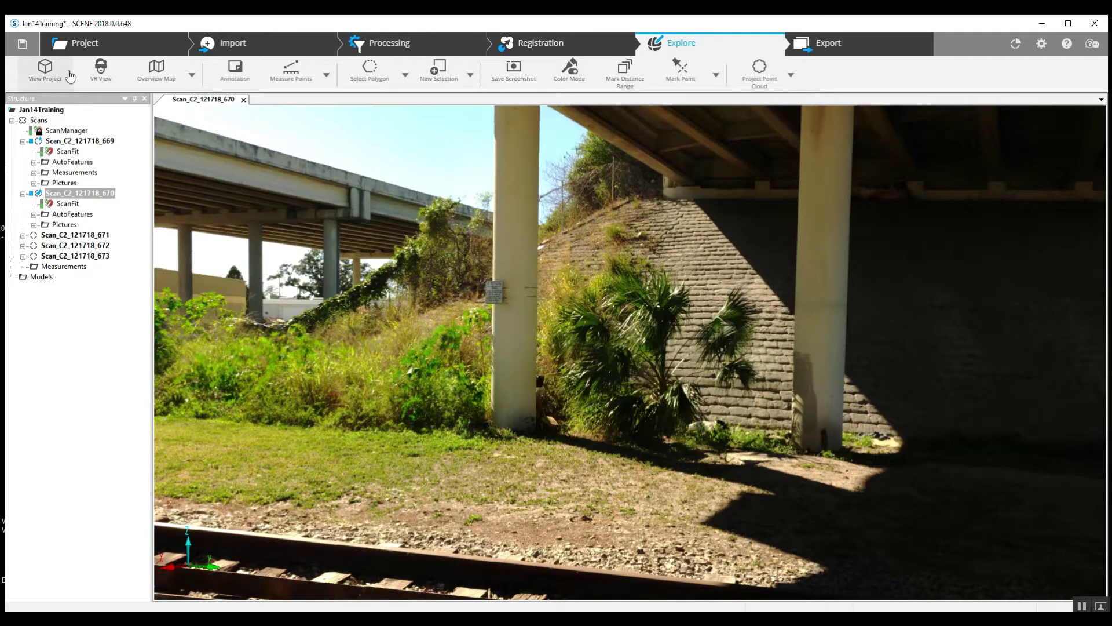
left_click(20, 46)
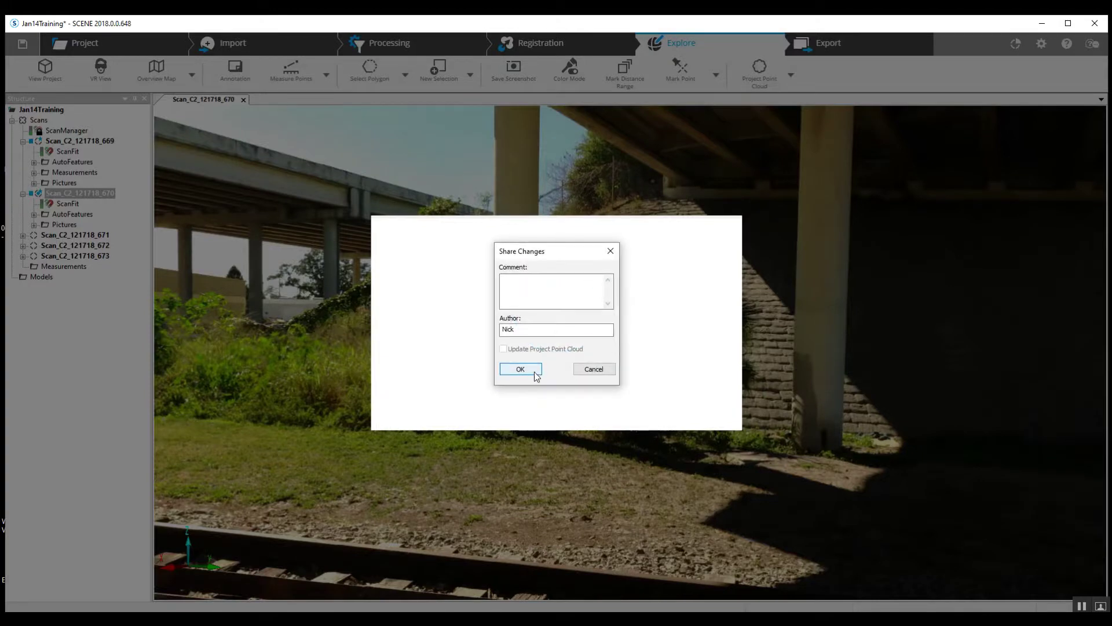
left_click(535, 370)
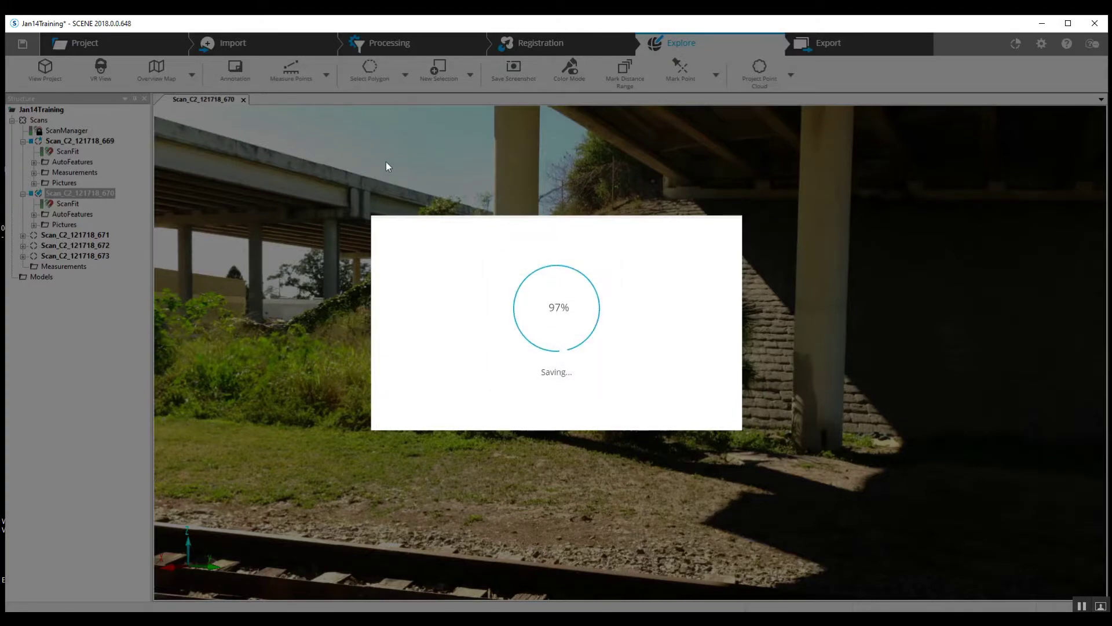